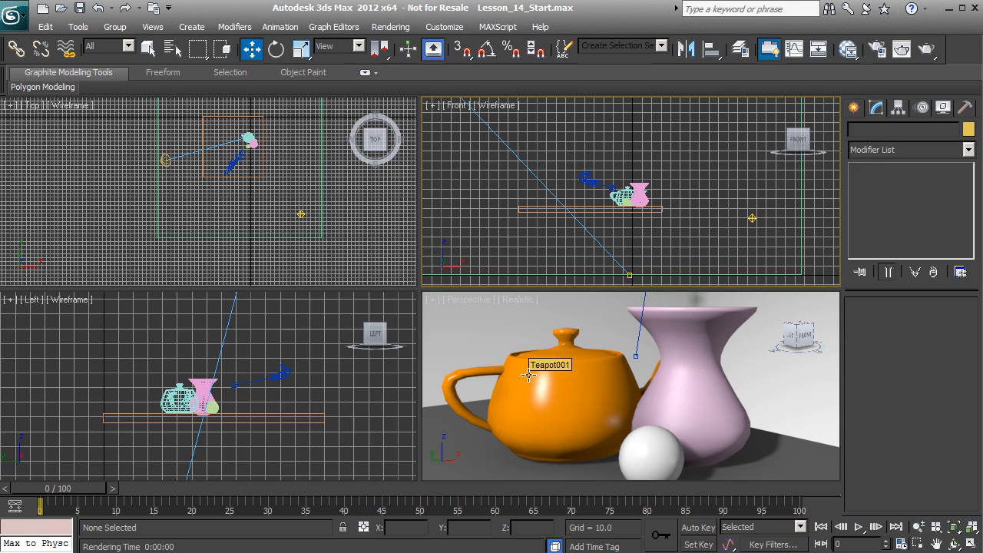
# Select the vase, add a new Standard material in the Slate Material Editor, and open its parameters
pyautogui.click(701, 367)
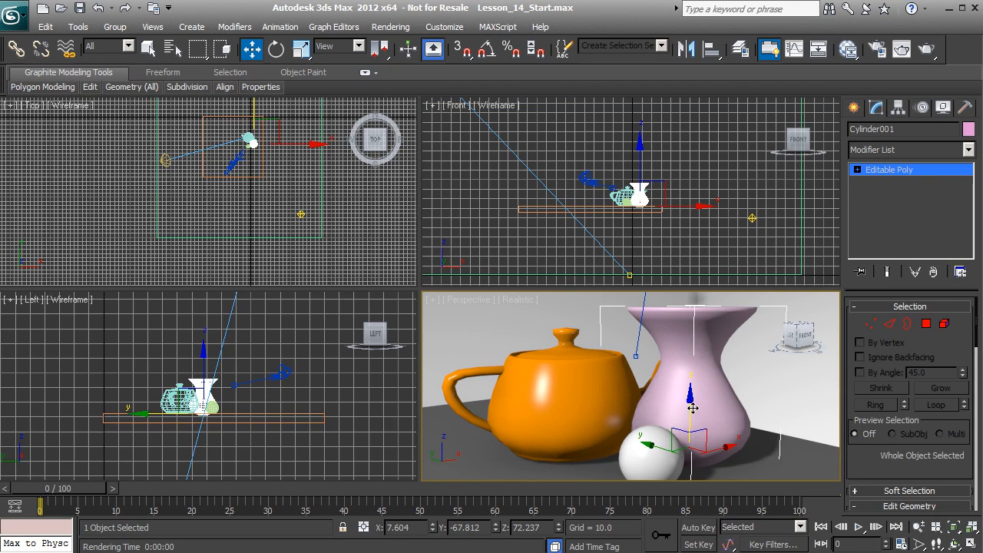
pyautogui.click(849, 51)
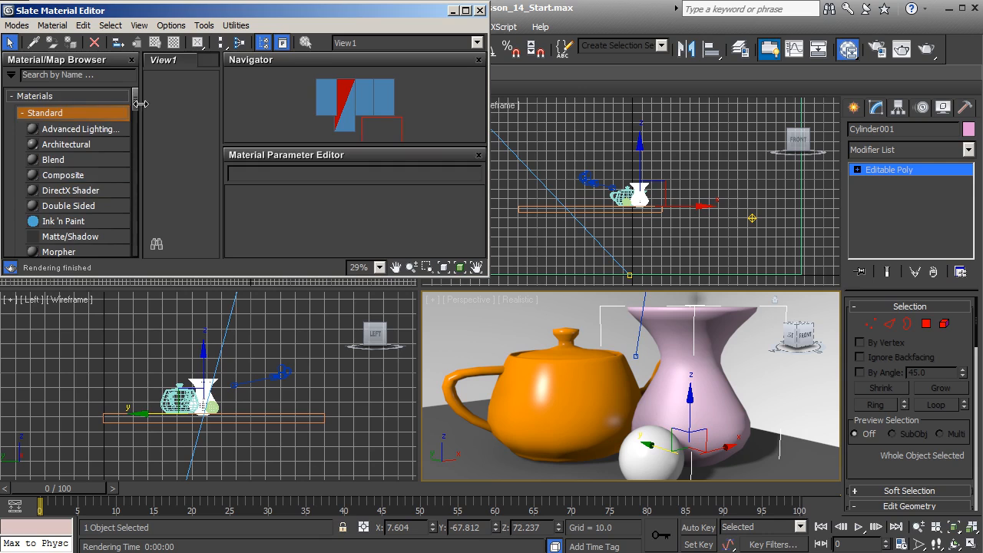
pyautogui.moveTo(136, 101); pyautogui.dragTo(136, 125)
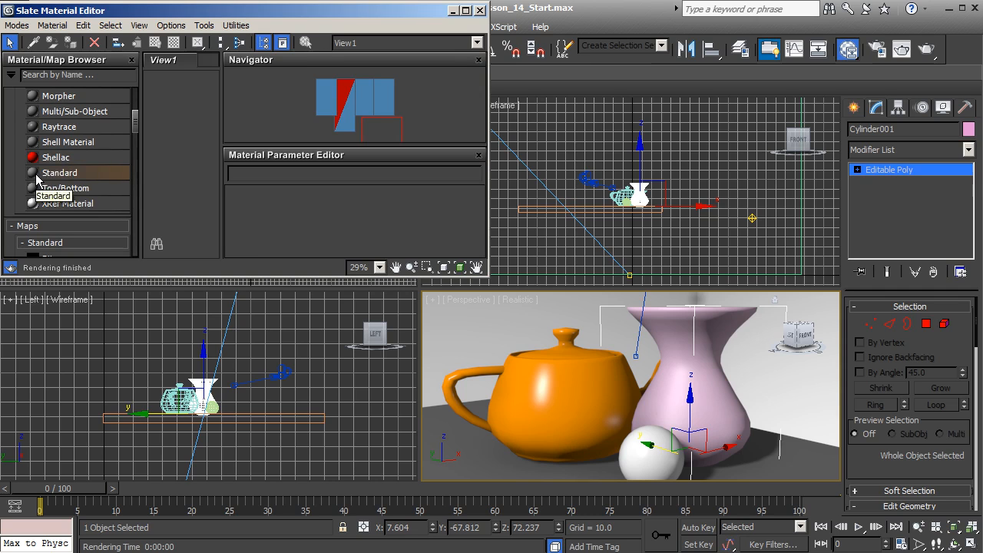
pyautogui.moveTo(39, 176); pyautogui.dragTo(176, 117)
pyautogui.scroll(5, 172, 115)
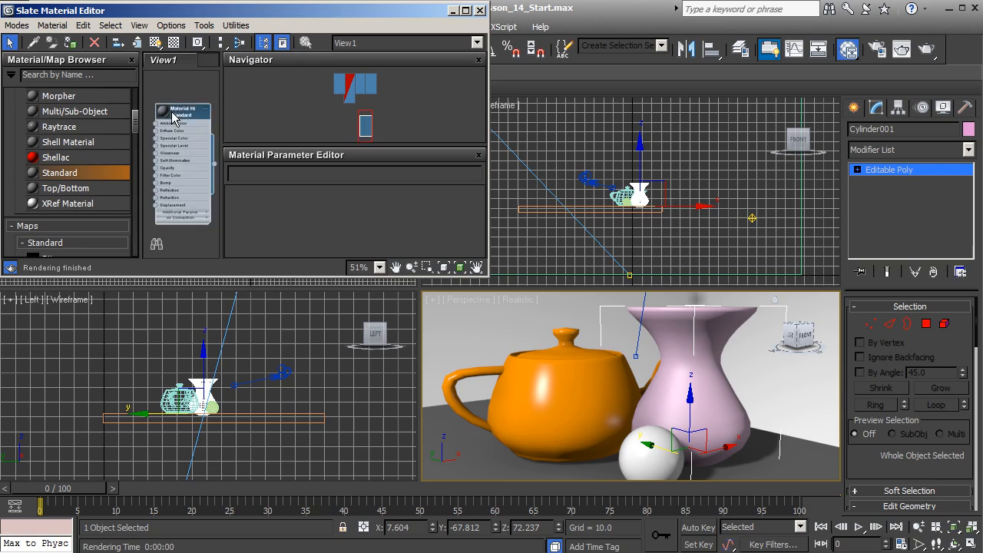
pyautogui.doubleClick(169, 135)
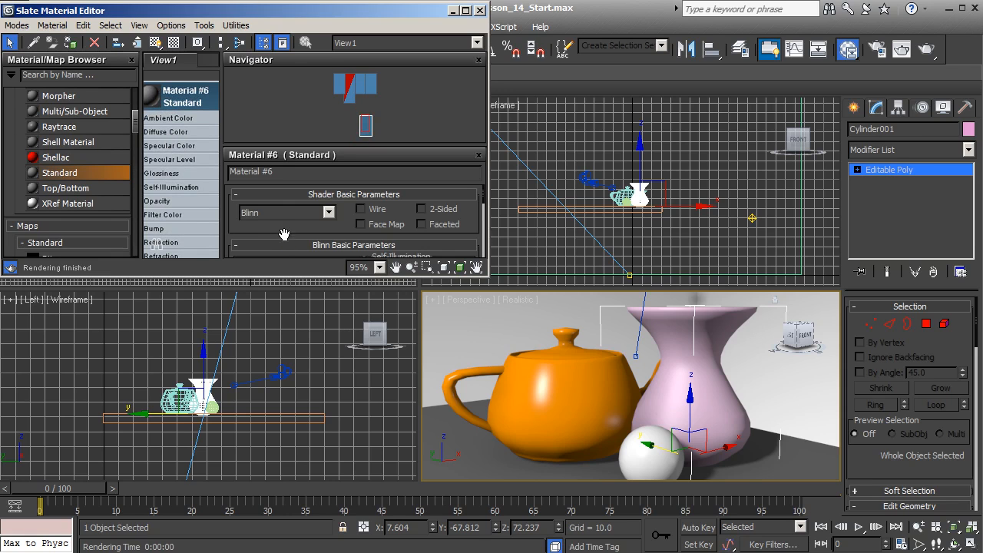
# Expand the new material's Maps section and look through its available map channels
pyautogui.scroll(-5, 289, 230)
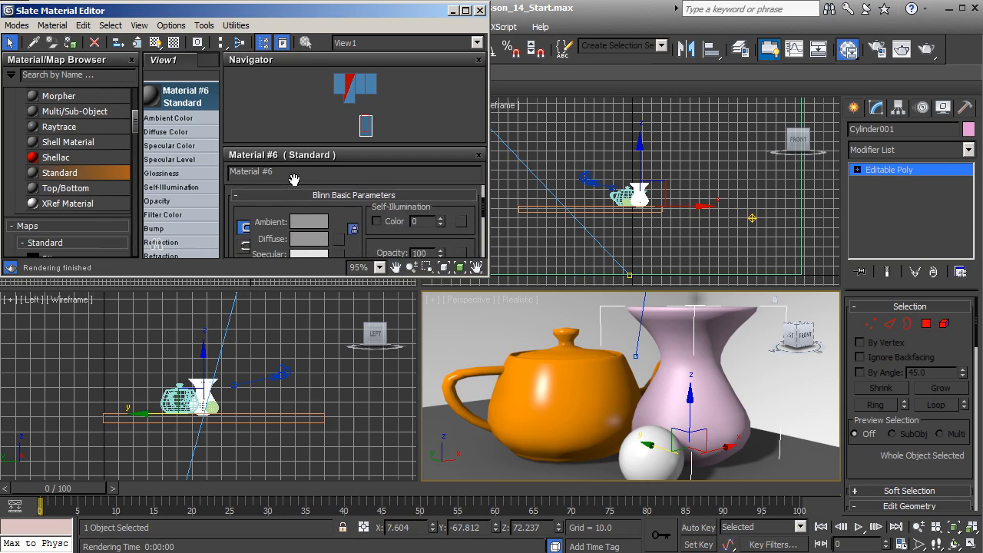
pyautogui.scroll(-5, 362, 205)
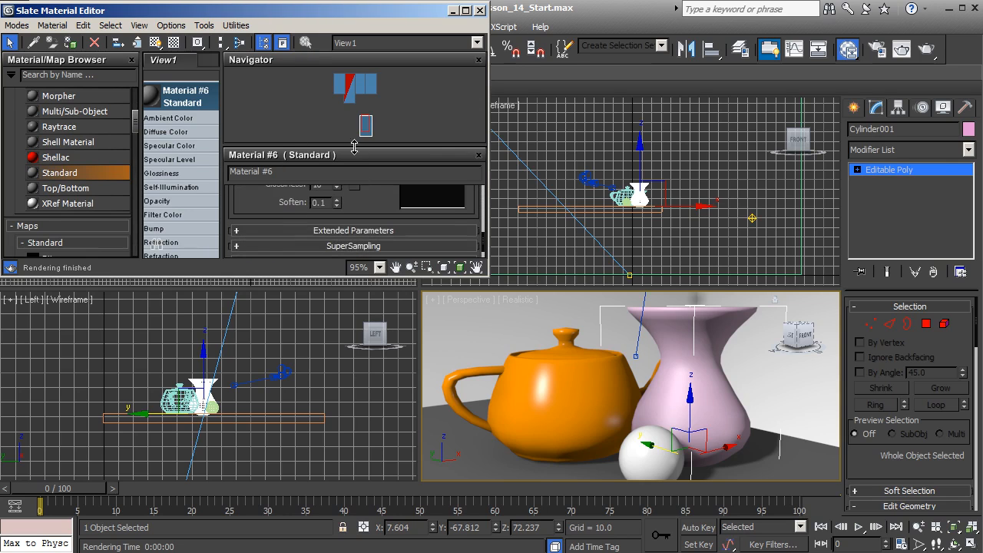
pyautogui.scroll(-2, 368, 211)
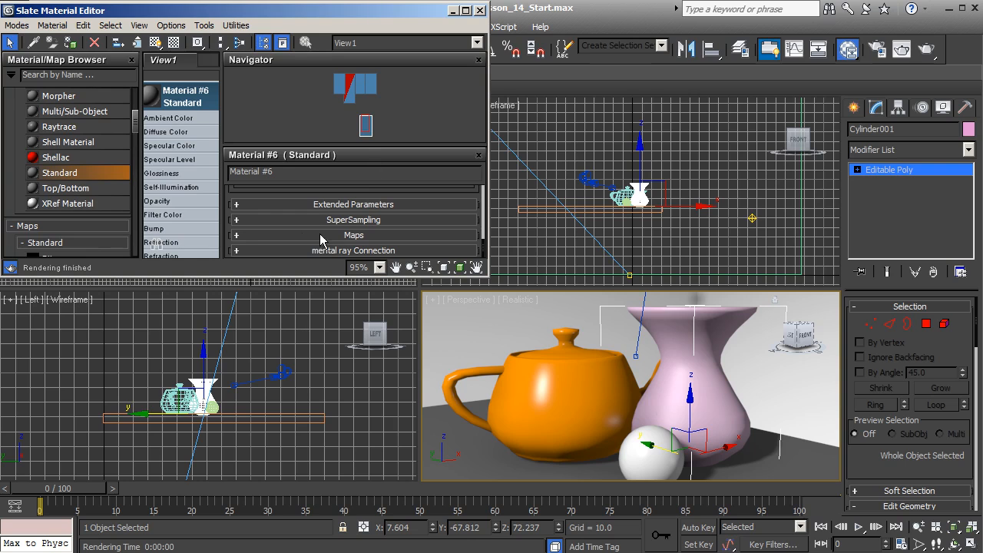
pyautogui.click(362, 235)
pyautogui.moveTo(288, 212); pyautogui.dragTo(289, 189)
pyautogui.scroll(-4, 277, 219)
pyautogui.scroll(-3, 278, 226)
pyautogui.scroll(8, 278, 231)
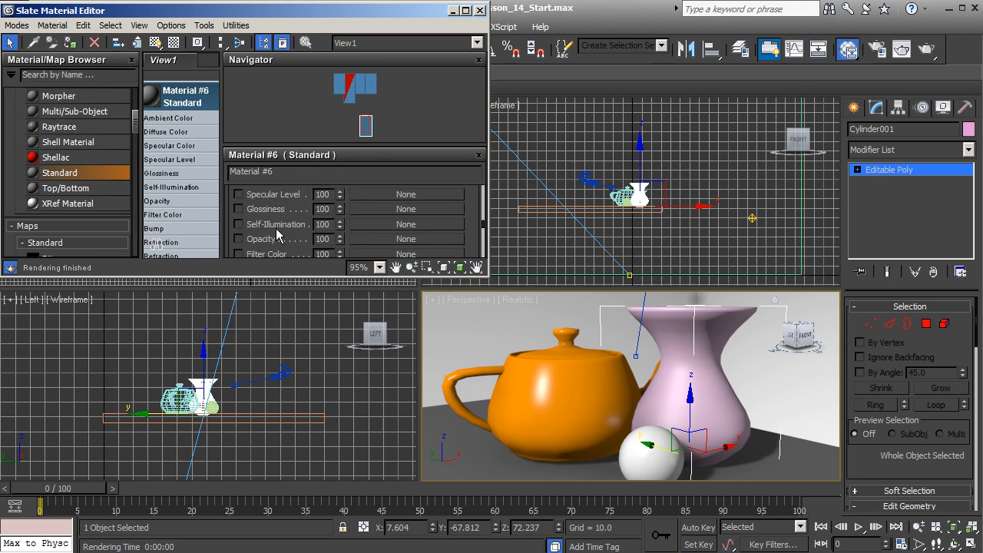
pyautogui.scroll(-3, 277, 231)
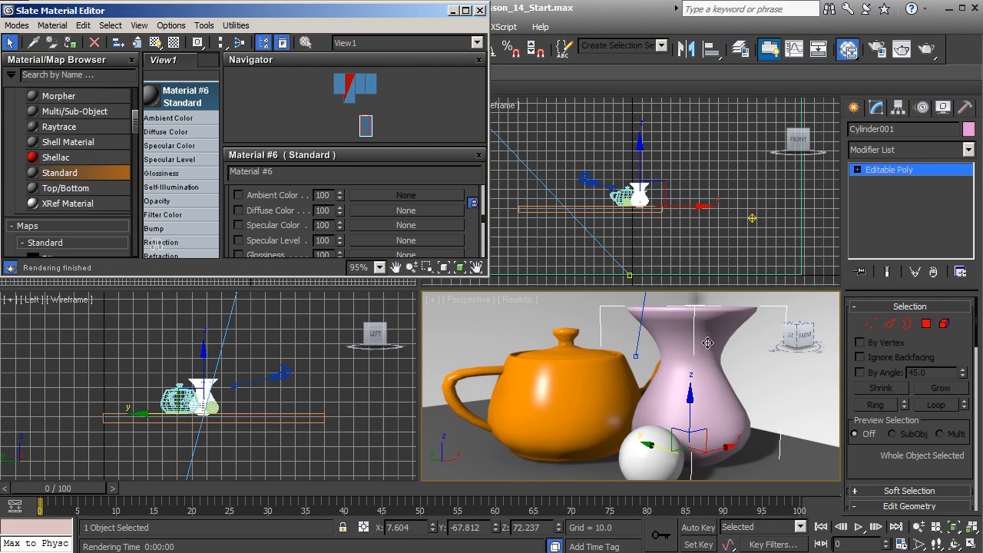
# Assign a Checker map to the material's Diffuse Color channel
pyautogui.click(391, 210)
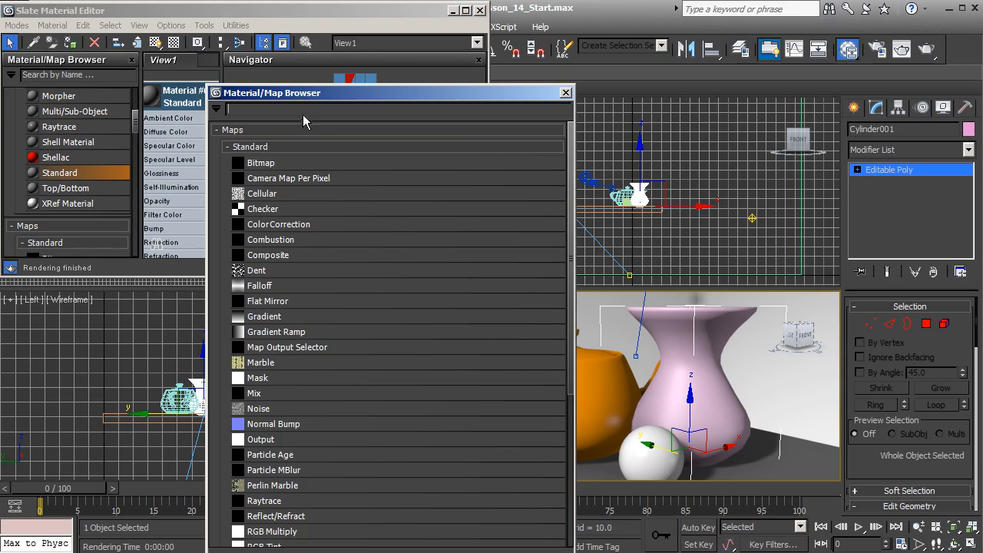
pyautogui.moveTo(308, 96); pyautogui.dragTo(286, 41)
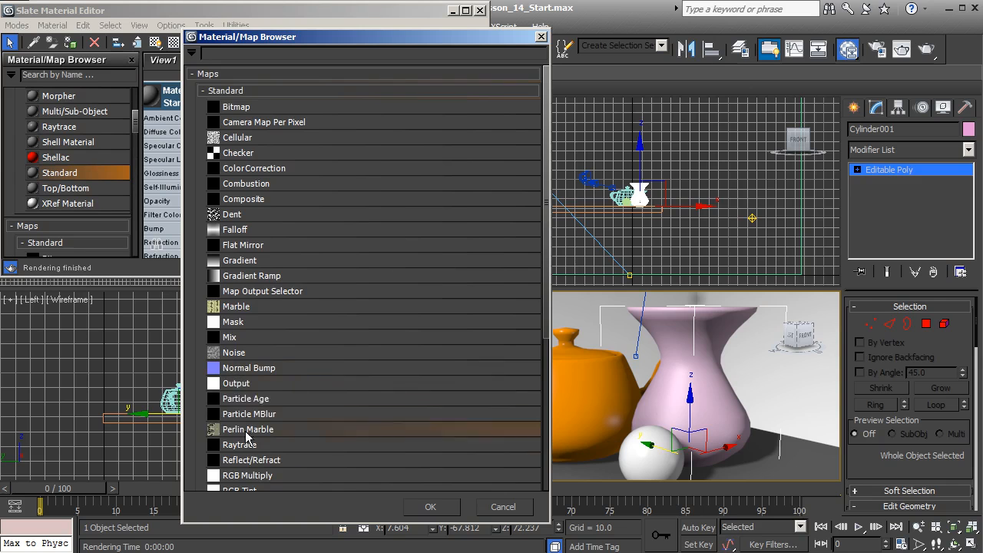
pyautogui.scroll(-6, 242, 461)
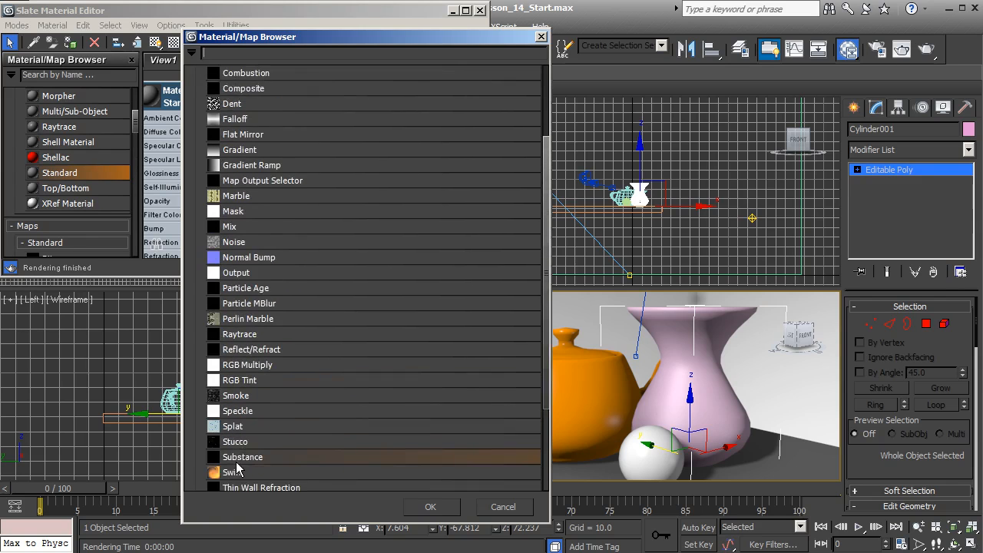
pyautogui.scroll(-2, 236, 465)
pyautogui.scroll(5, 222, 438)
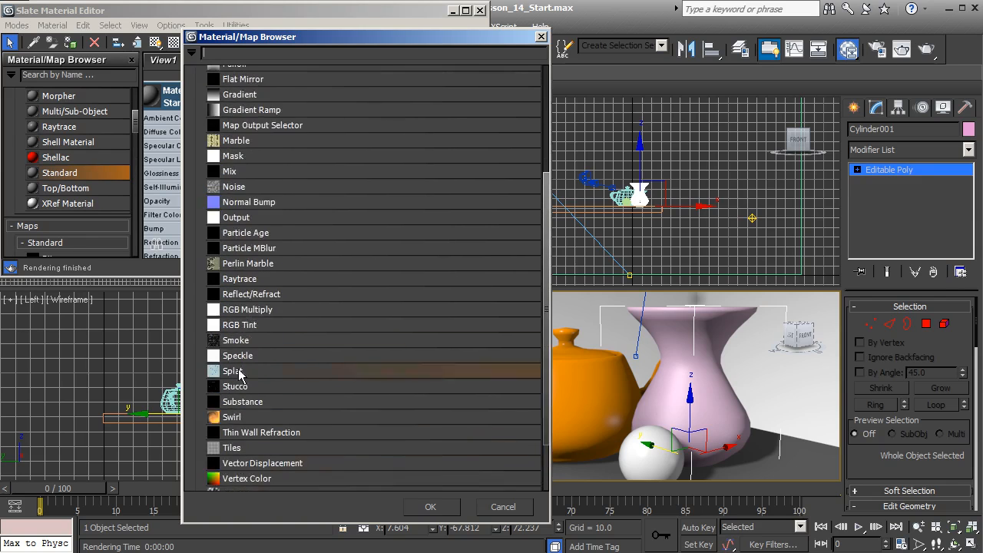
pyautogui.scroll(3, 243, 338)
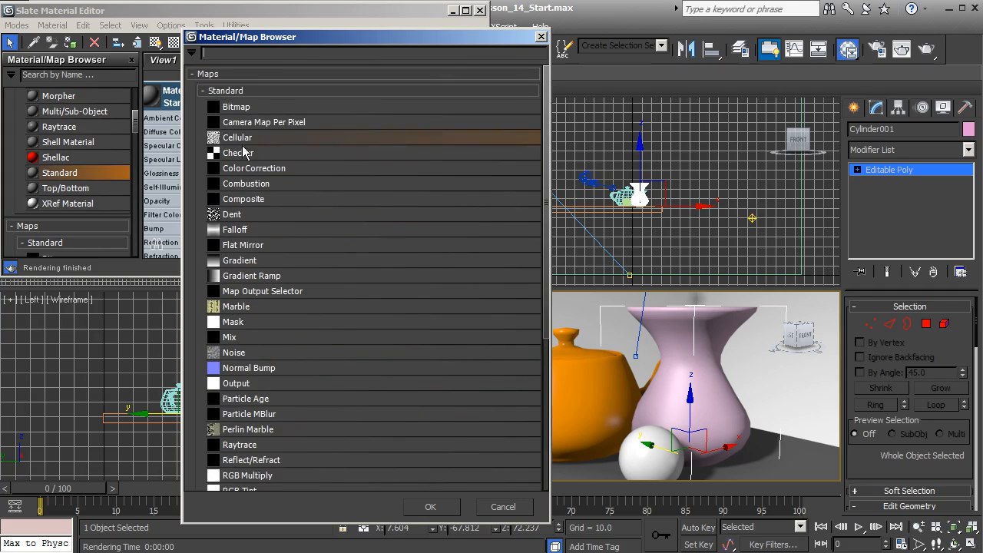
pyautogui.click(236, 112)
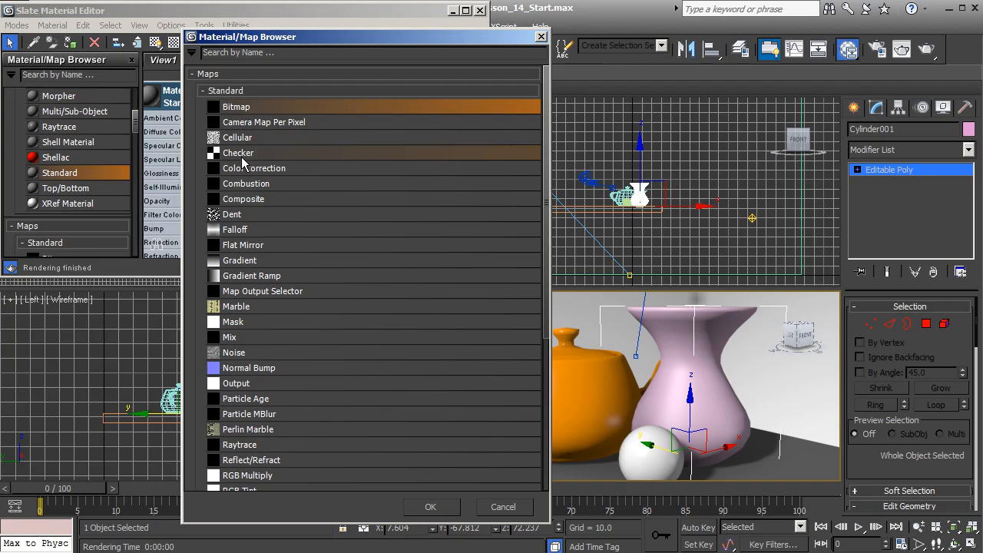
pyautogui.click(243, 156)
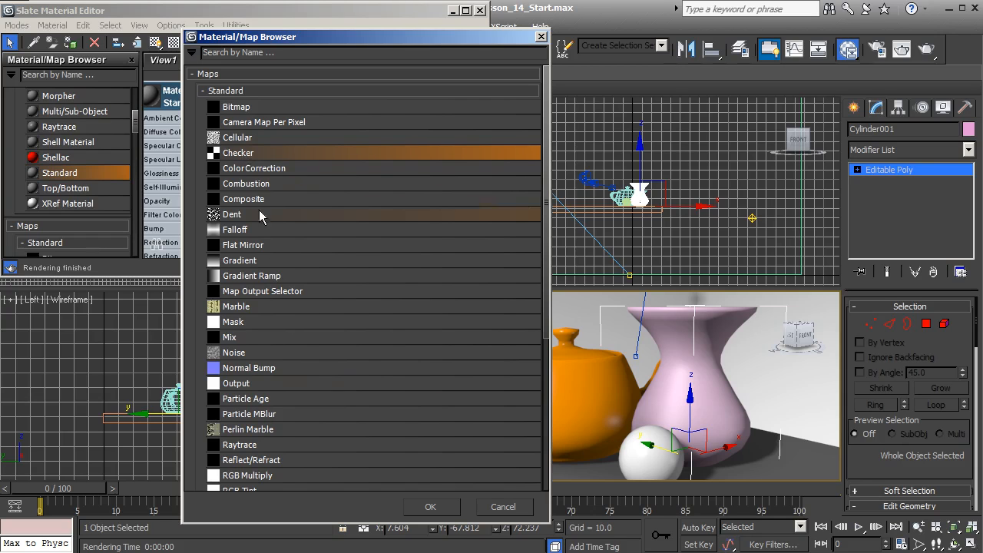
pyautogui.click(432, 507)
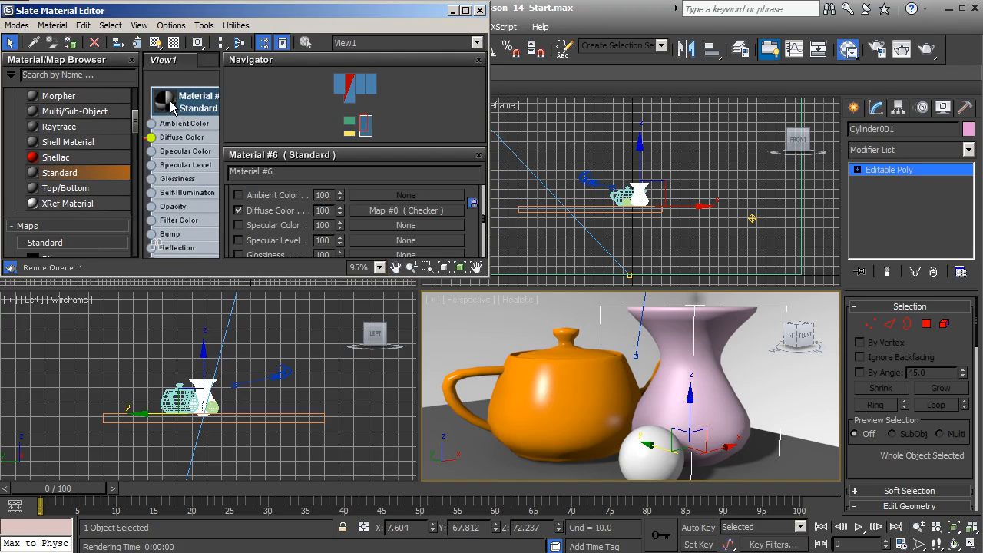
# Enlarge the material node's preview, assign the material to the selected vase, and show its map in the viewport
pyautogui.doubleClick(172, 106)
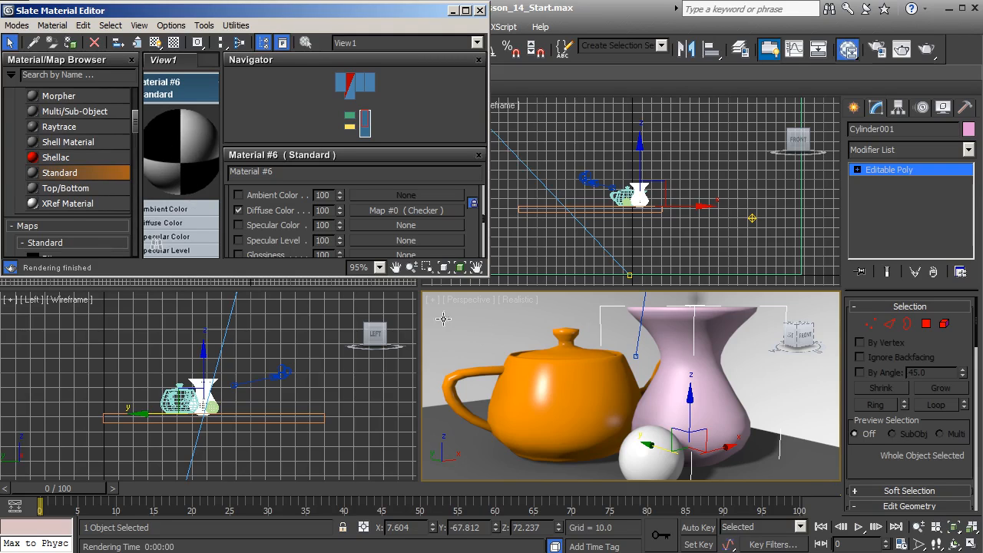
pyautogui.click(71, 43)
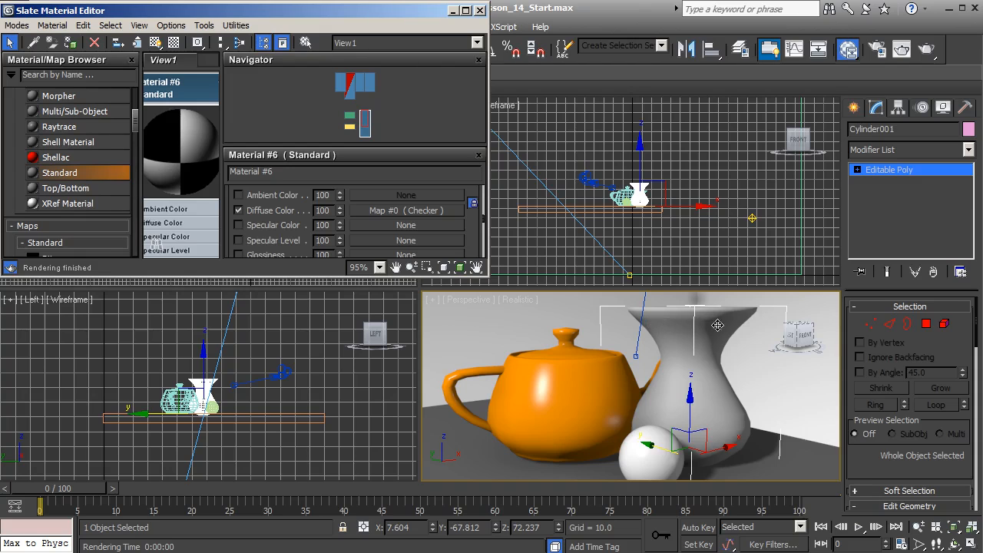
pyautogui.click(155, 43)
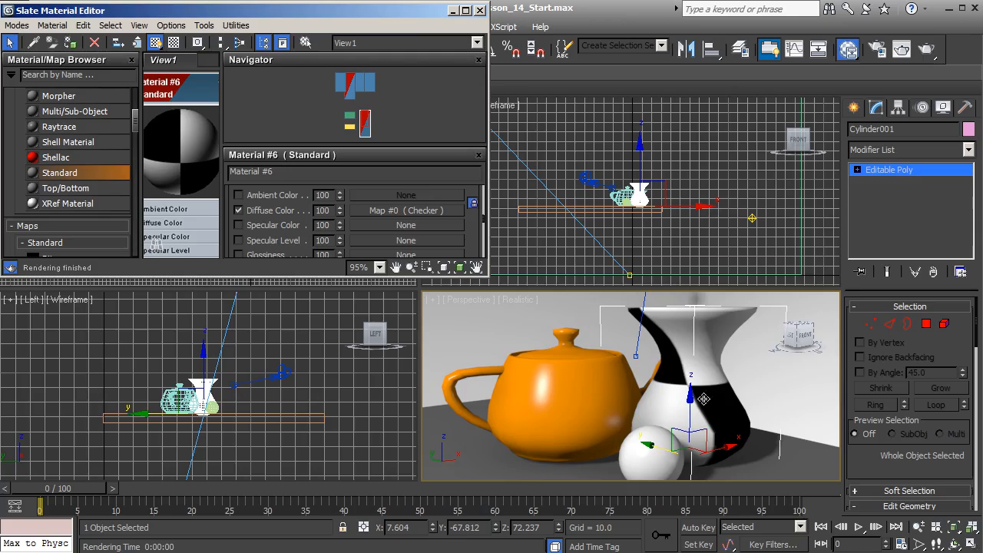
pyautogui.keyDown('alt'); pyautogui.moveTo(716, 390); pyautogui.dragTo(678, 372, button='middle'); pyautogui.keyUp('alt')
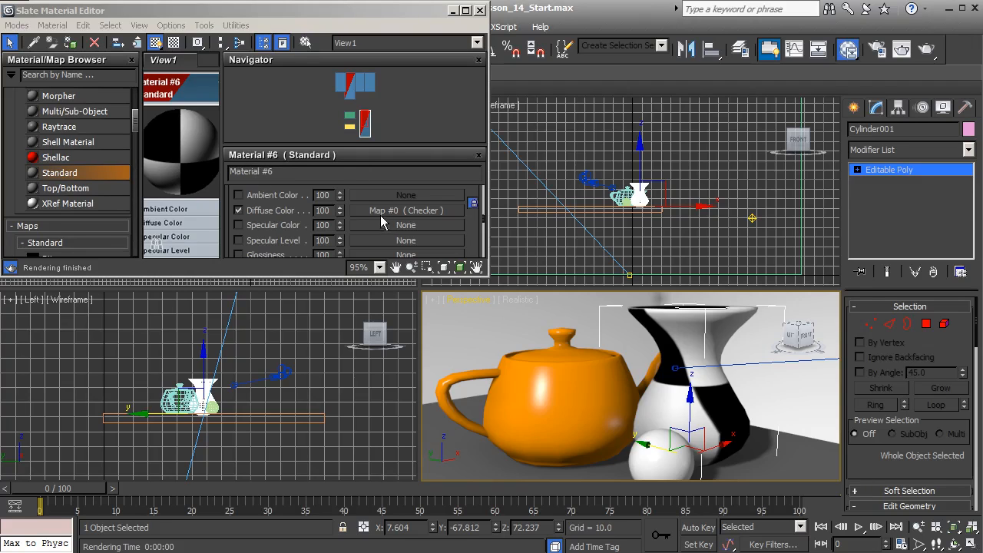
# Open the Checker map's parameters and set its U and V tiling to 2
pyautogui.click(431, 217)
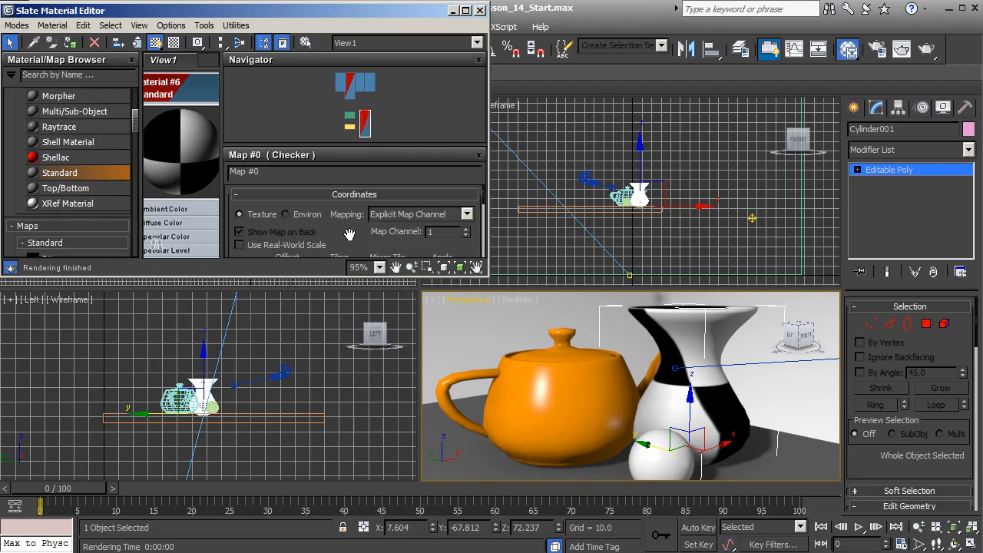
pyautogui.moveTo(349, 228)
pyautogui.mouseDown()
pyautogui.moveTo(354, 182)
pyautogui.moveTo(344, 228)
pyautogui.mouseUp()
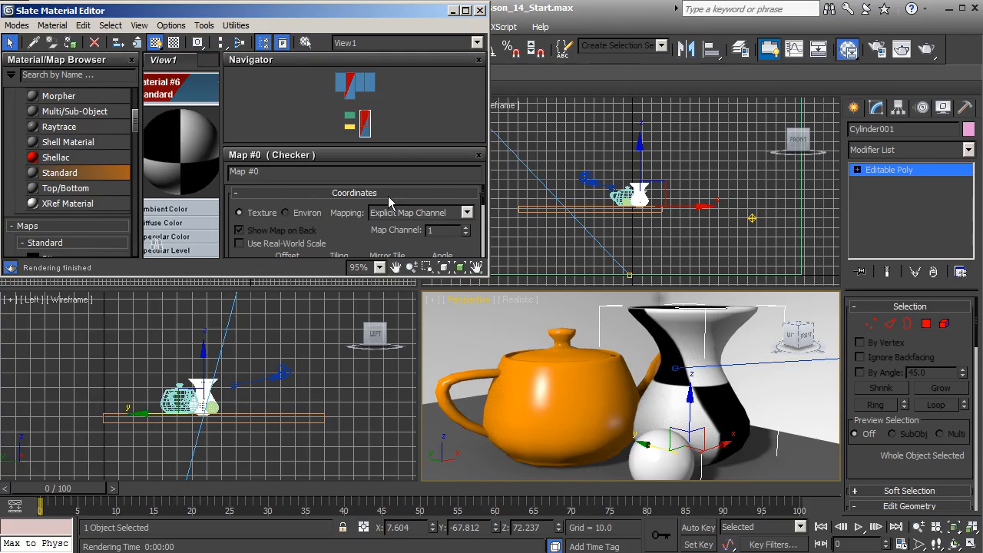
pyautogui.moveTo(351, 231); pyautogui.dragTo(350, 182)
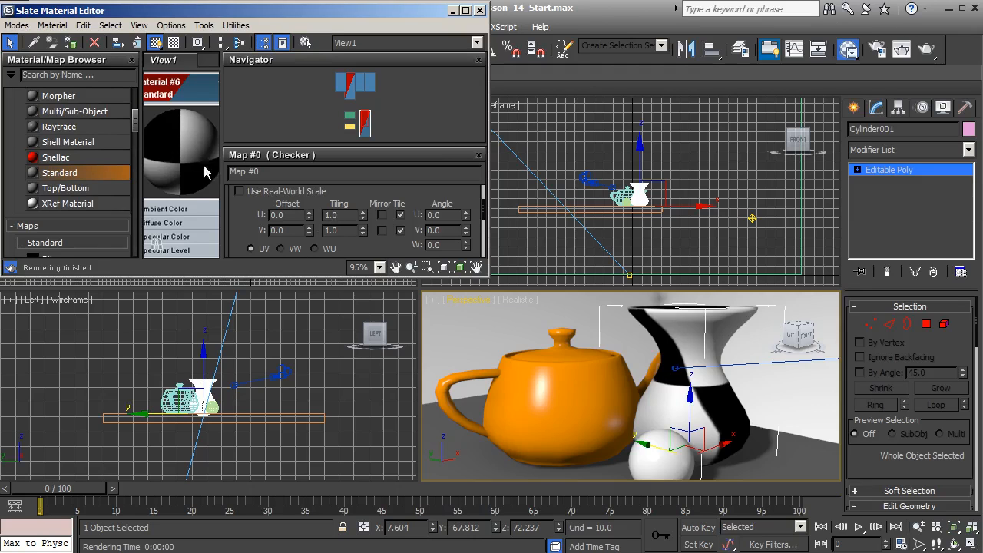
pyautogui.doubleClick(357, 215)
pyautogui.write('2')
pyautogui.press('Return')
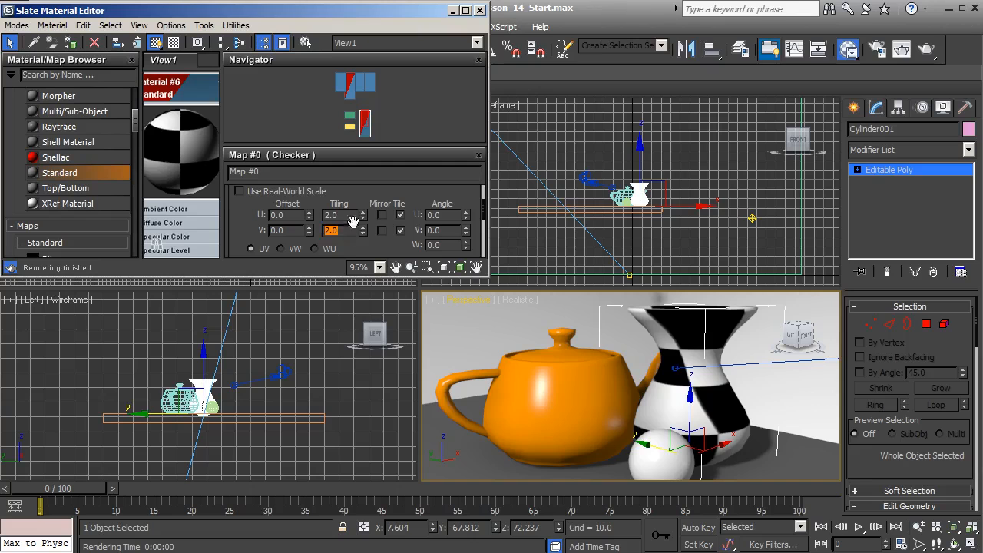
# Set the Checker map's U and V tiling to 4, and close the material editor
pyautogui.click(320, 216)
pyautogui.write('4')
pyautogui.press('Return')
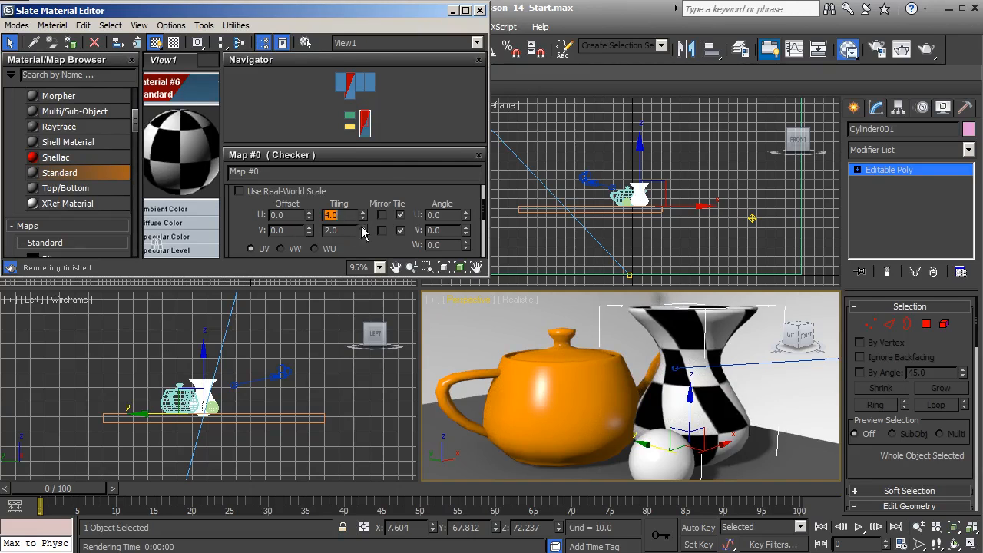
pyautogui.click(329, 231)
pyautogui.write('4')
pyautogui.press('Return')
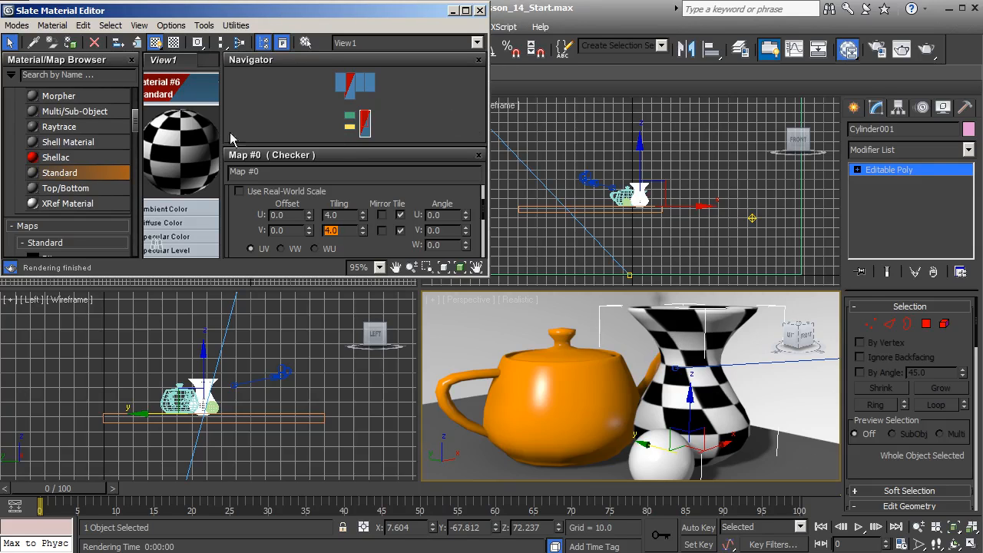
pyautogui.click(479, 10)
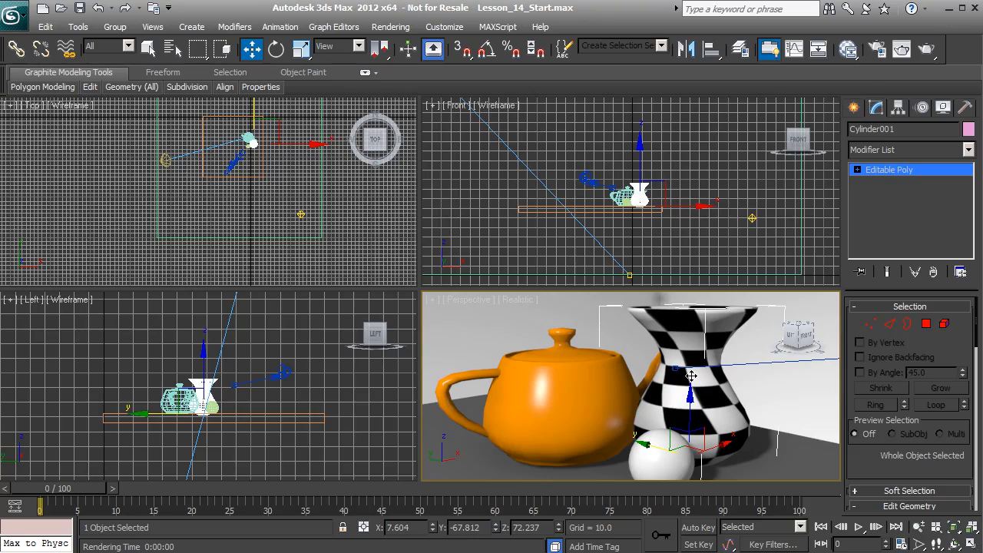
# Inspect the checker pattern around the vase and add an Unwrap UVW modifier to it
pyautogui.keyDown('alt'); pyautogui.moveTo(694, 377); pyautogui.dragTo(738, 438, button='middle'); pyautogui.keyUp('alt')
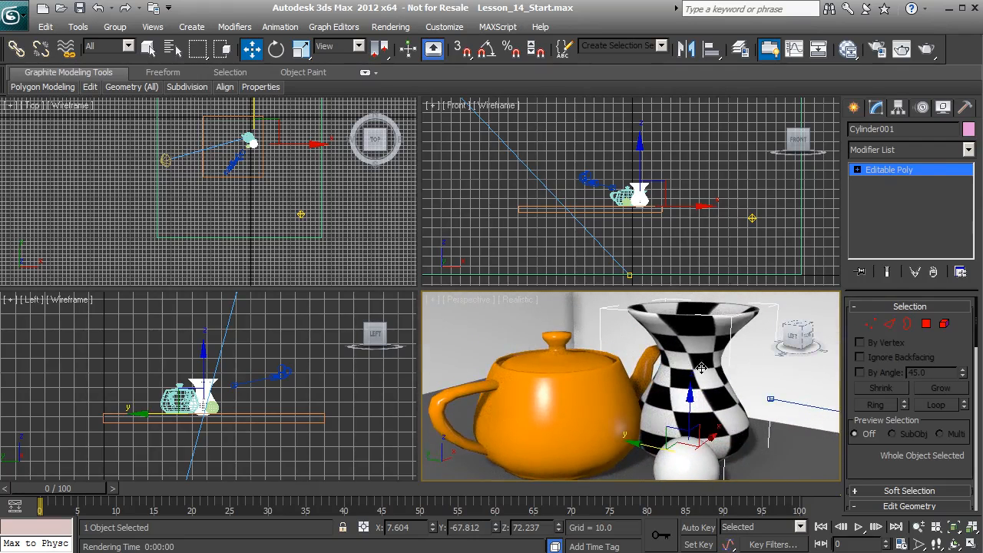
pyautogui.keyDown('alt'); pyautogui.moveTo(679, 338); pyautogui.dragTo(675, 408, button='middle'); pyautogui.keyUp('alt')
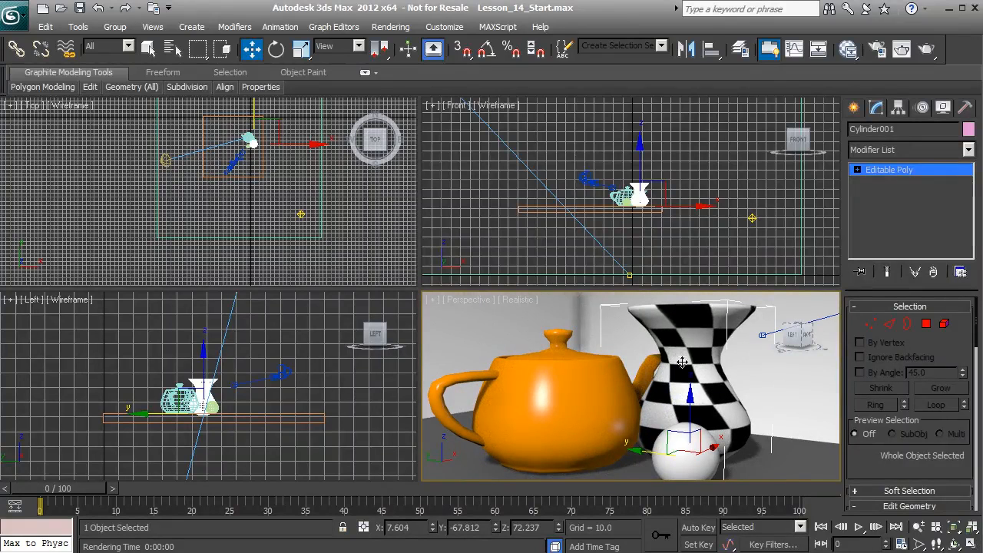
pyautogui.keyDown('alt'); pyautogui.moveTo(681, 332); pyautogui.dragTo(634, 367, button='middle'); pyautogui.keyUp('alt')
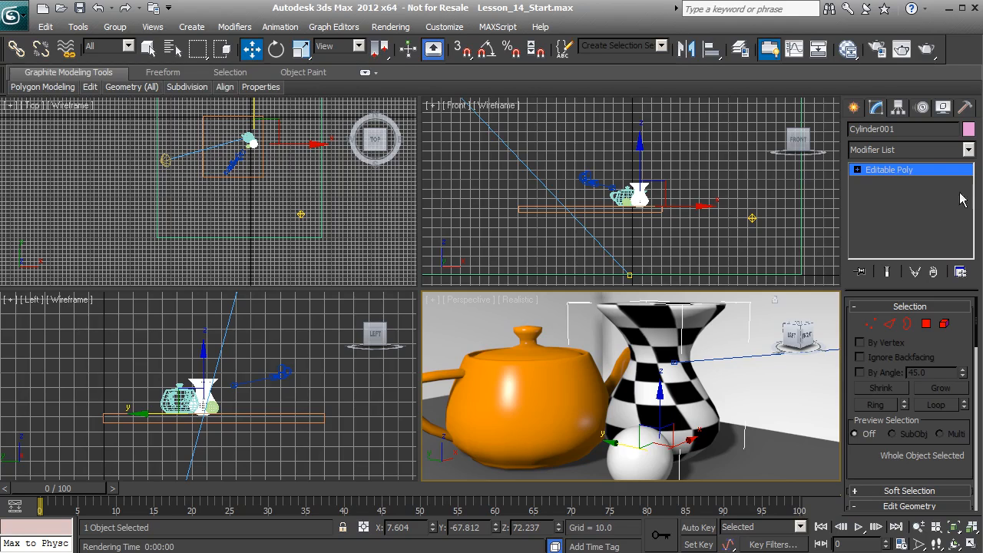
pyautogui.click(970, 151)
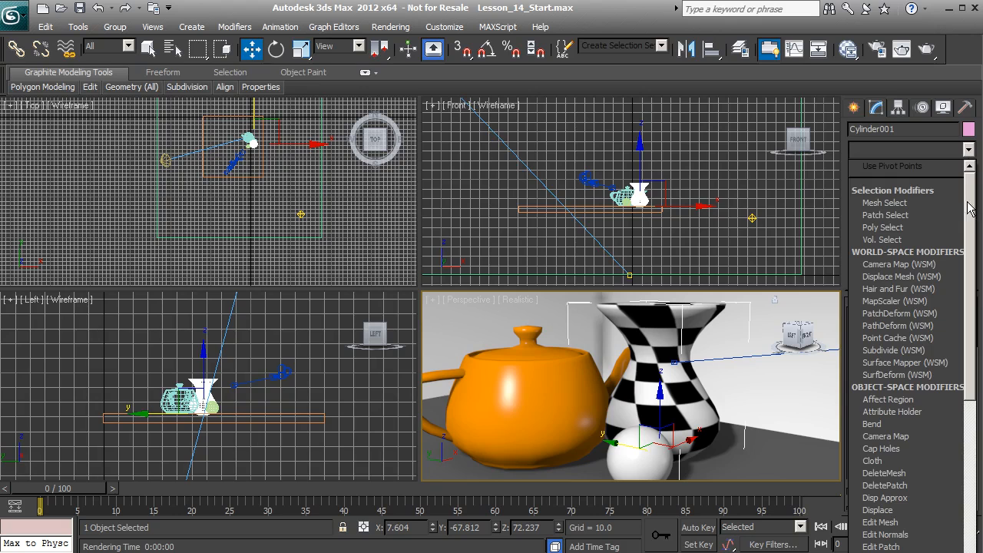
pyautogui.moveTo(973, 188); pyautogui.dragTo(973, 528)
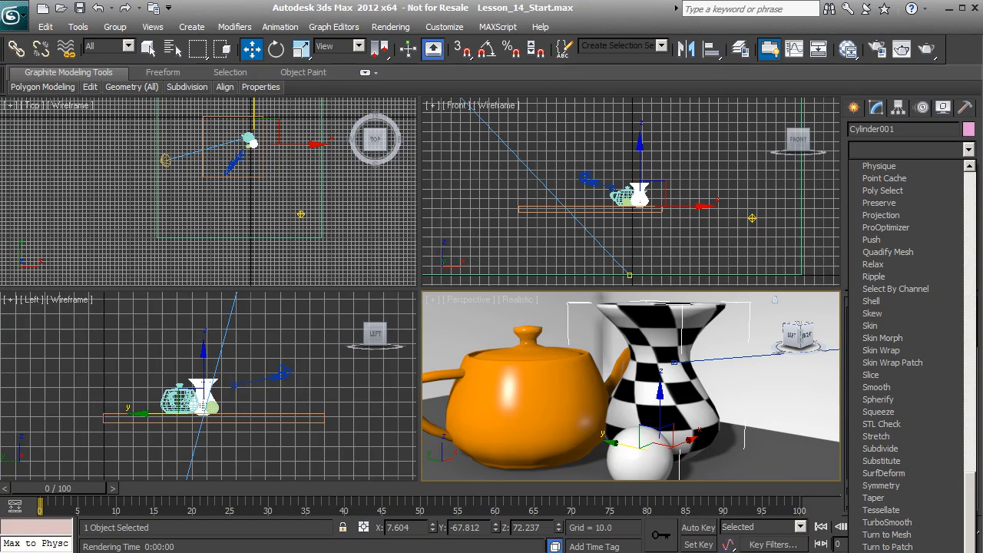
pyautogui.click(885, 552)
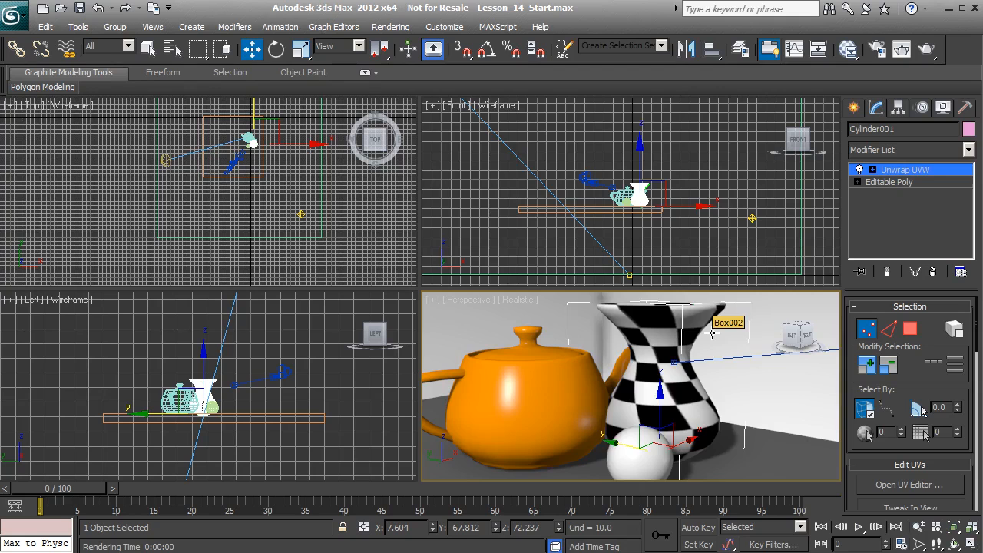
# Enter the Unwrap UVW modifier's Face level, turn off Ignore Backfacing, and select all of the vase's faces
pyautogui.keyDown('alt'); pyautogui.moveTo(678, 354); pyautogui.dragTo(681, 375, button='middle'); pyautogui.keyUp('alt')
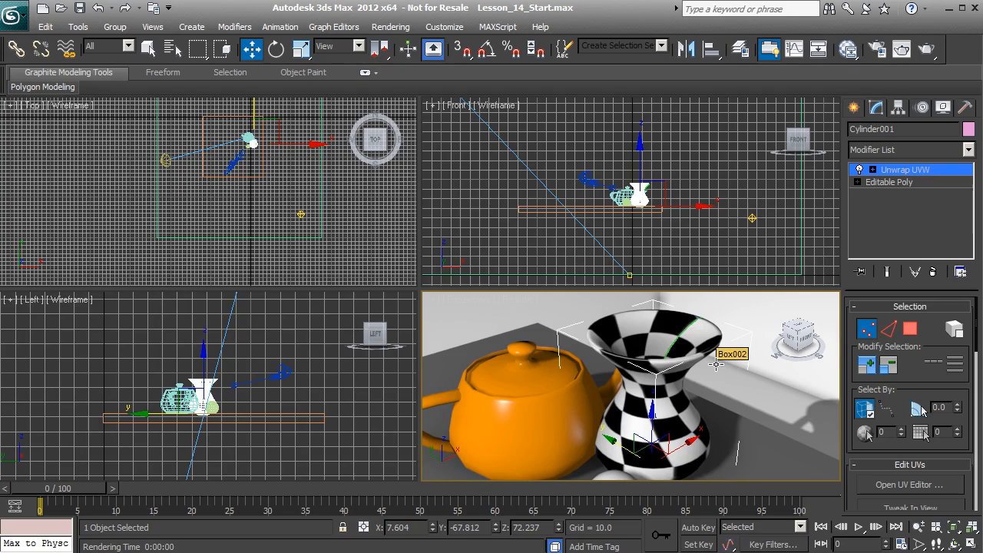
pyautogui.keyDown('alt'); pyautogui.moveTo(702, 375); pyautogui.dragTo(577, 370, button='middle'); pyautogui.keyUp('alt')
pyautogui.keyDown('alt'); pyautogui.moveTo(681, 365); pyautogui.dragTo(623, 379, button='middle'); pyautogui.keyUp('alt')
pyautogui.keyDown('alt'); pyautogui.moveTo(696, 417); pyautogui.dragTo(671, 440, button='middle'); pyautogui.keyUp('alt')
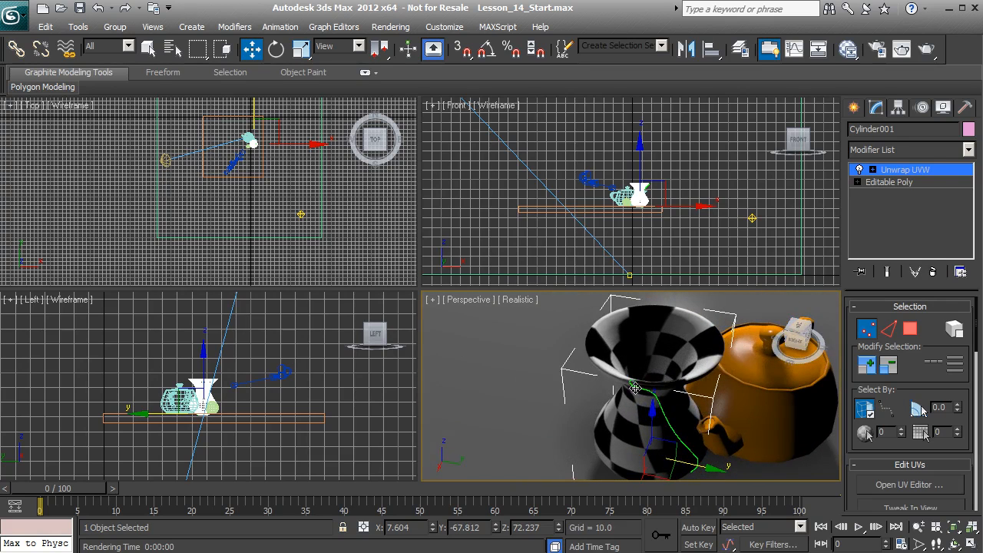
pyautogui.keyDown('alt'); pyautogui.moveTo(611, 383); pyautogui.dragTo(656, 355, button='middle'); pyautogui.keyUp('alt')
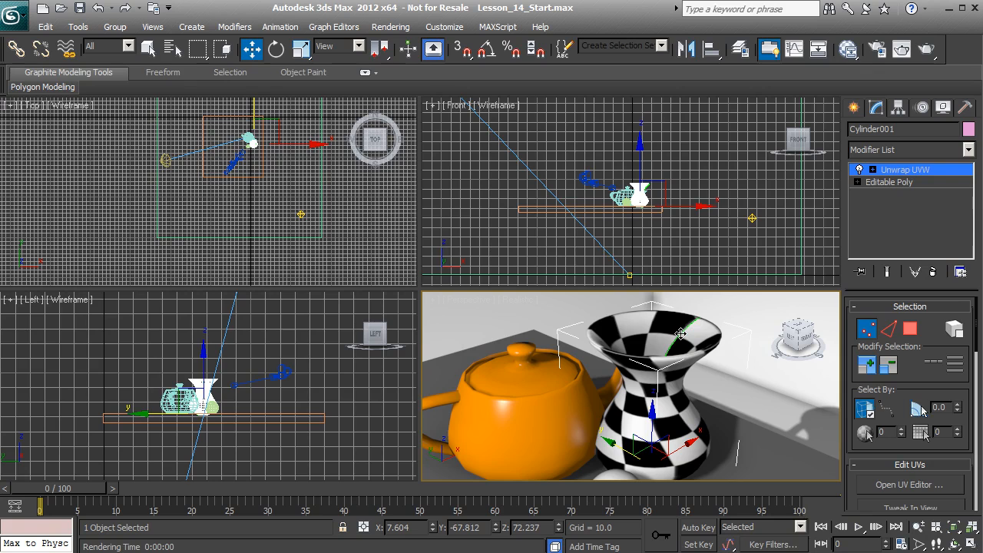
pyautogui.click(874, 169)
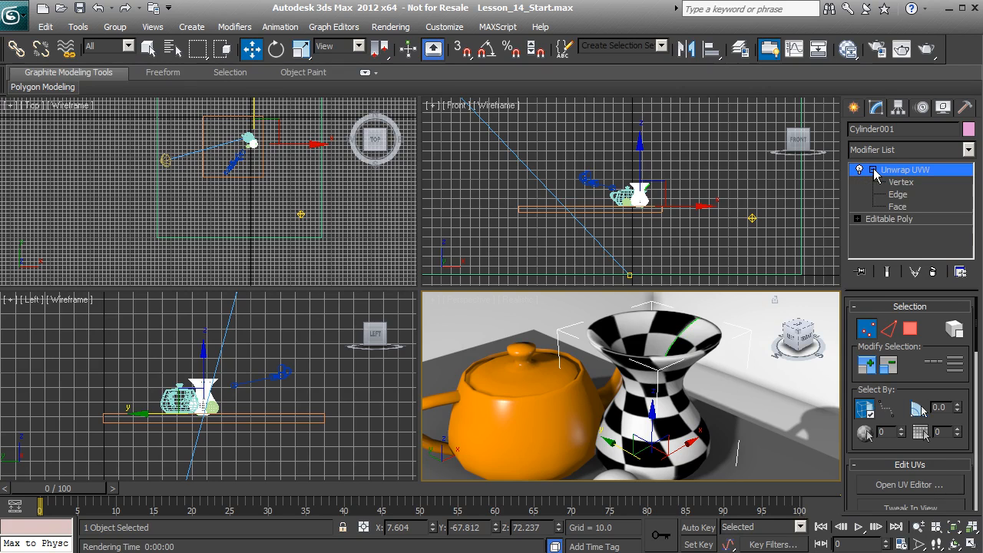
pyautogui.click(898, 207)
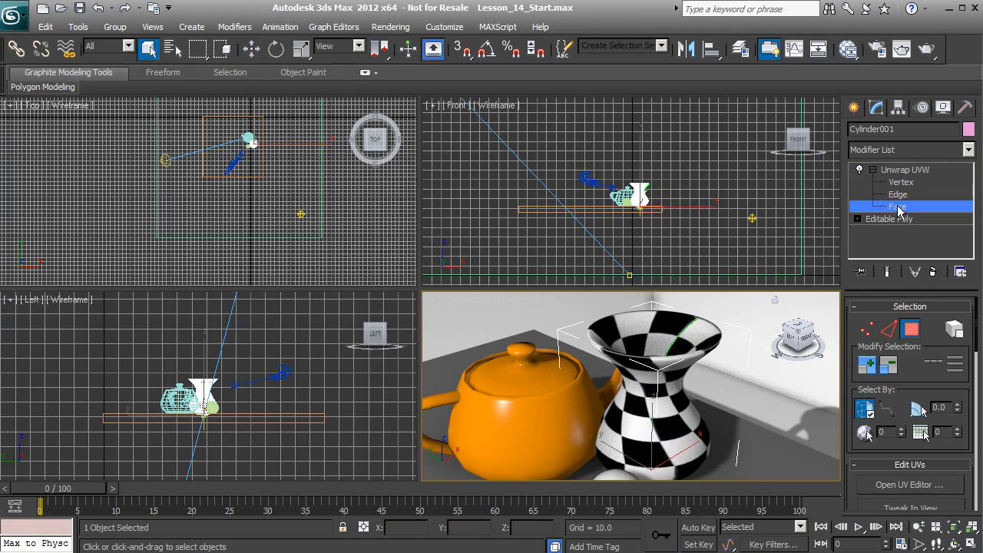
pyautogui.keyDown('alt'); pyautogui.moveTo(668, 361); pyautogui.dragTo(626, 357, button='middle'); pyautogui.keyUp('alt')
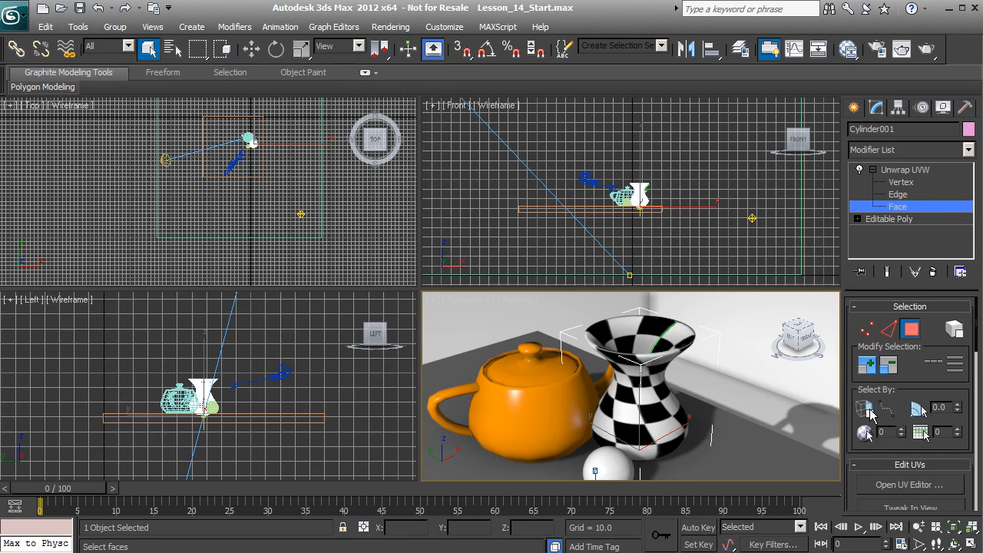
pyautogui.moveTo(563, 310); pyautogui.dragTo(684, 425)
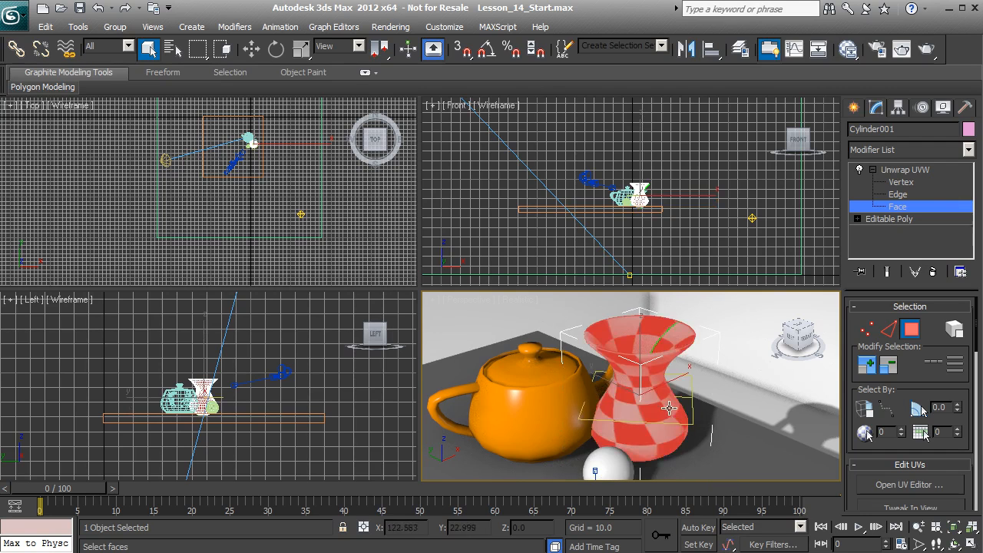
# Open the UV editor and examine the vase's existing UV layout
pyautogui.keyDown('alt'); pyautogui.moveTo(686, 407); pyautogui.dragTo(792, 330, button='middle'); pyautogui.keyUp('alt')
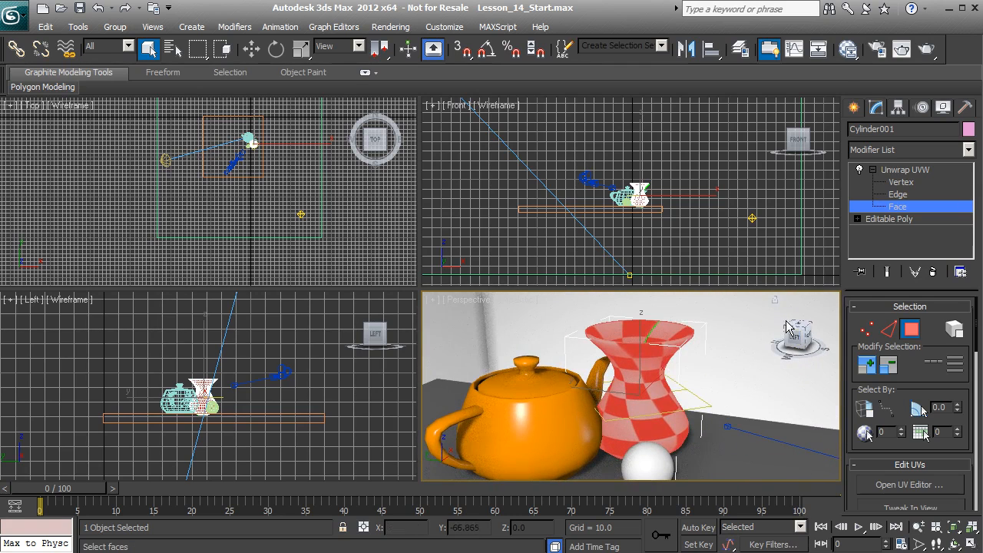
pyautogui.moveTo(915, 390); pyautogui.dragTo(915, 267)
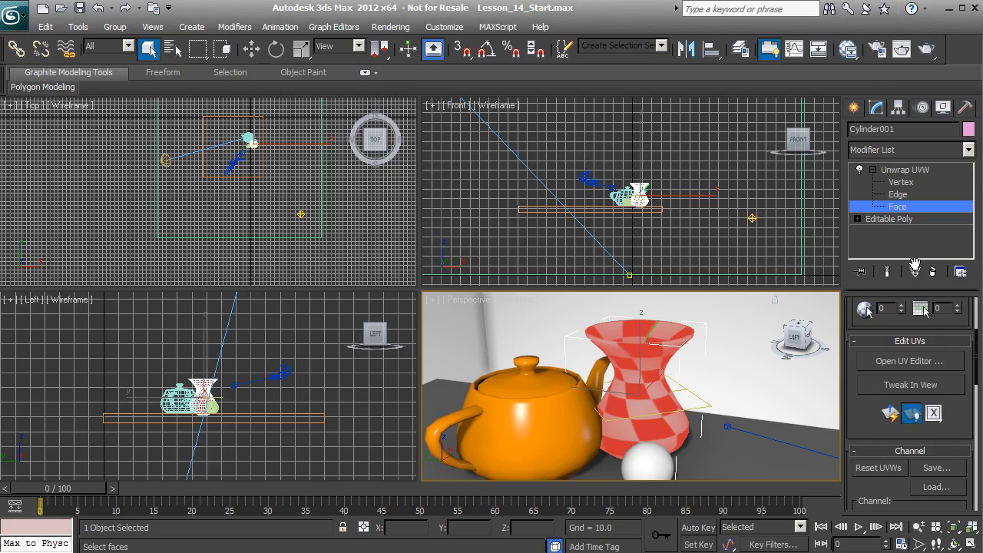
pyautogui.click(903, 362)
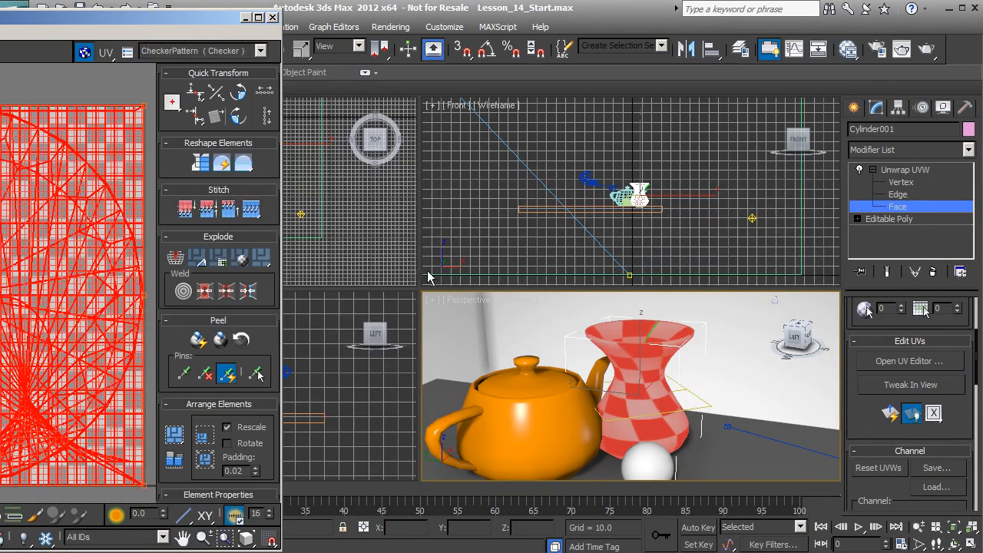
pyautogui.moveTo(2, 285); pyautogui.dragTo(14, 269, button='middle')
pyautogui.scroll(-2, 7, 265)
pyautogui.scroll(1, 8, 265)
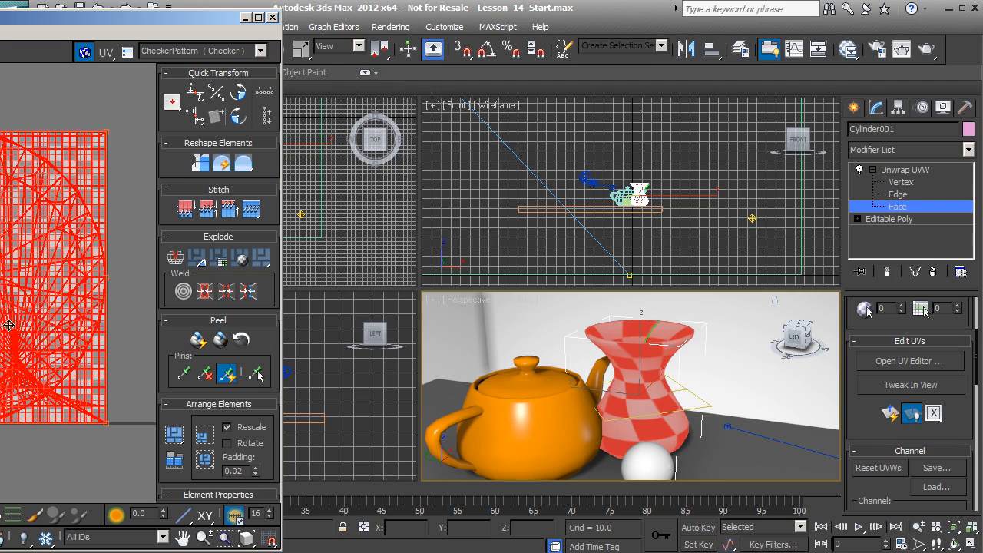
# Hide the checker background to inspect the vase's full UV layout, and close the UV editor
pyautogui.click(85, 52)
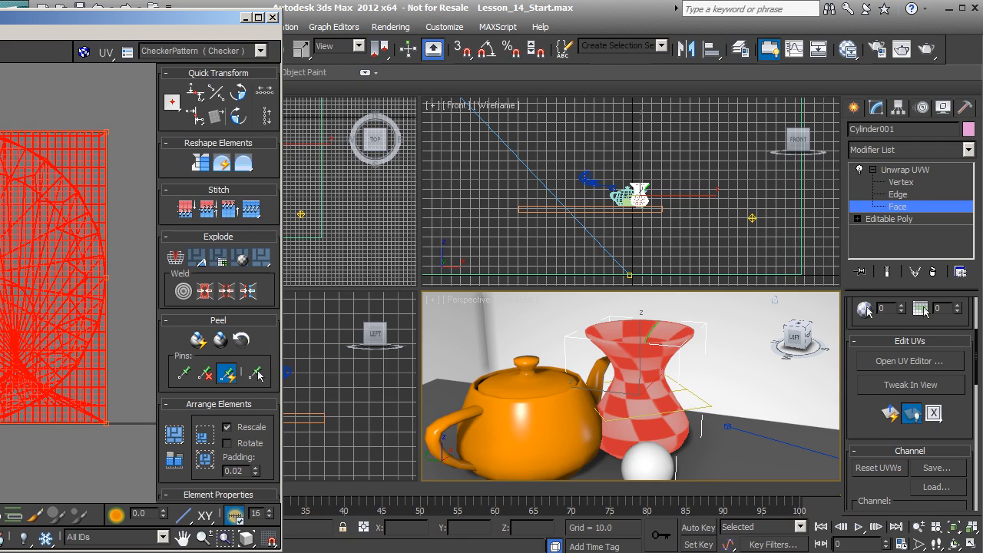
pyautogui.moveTo(11, 379); pyautogui.dragTo(27, 376, button='middle')
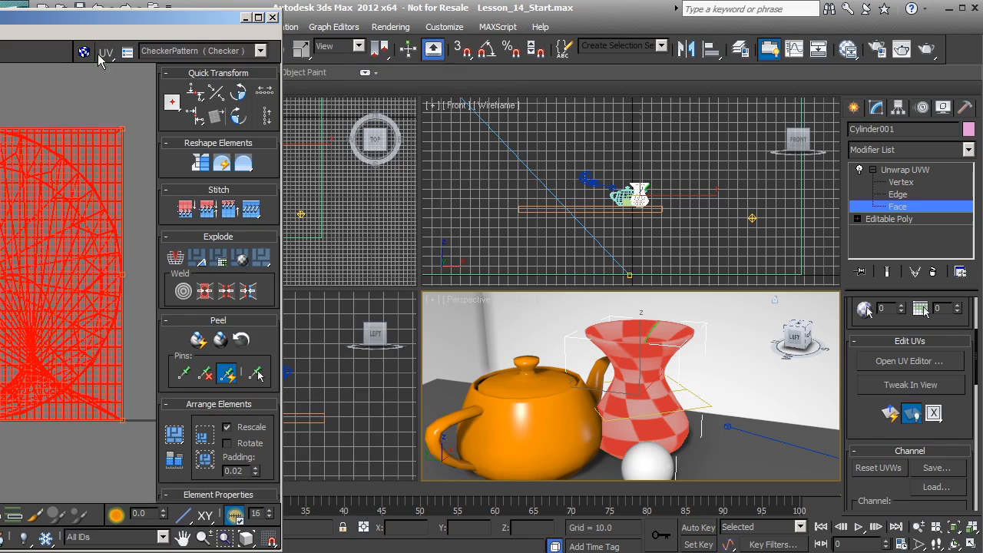
pyautogui.moveTo(80, 21); pyautogui.dragTo(344, 23)
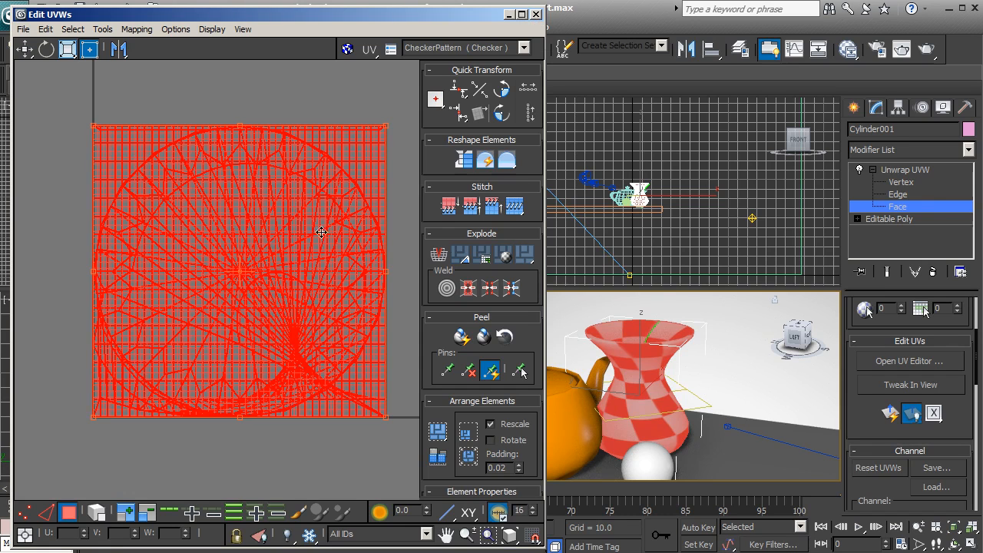
pyautogui.click(536, 14)
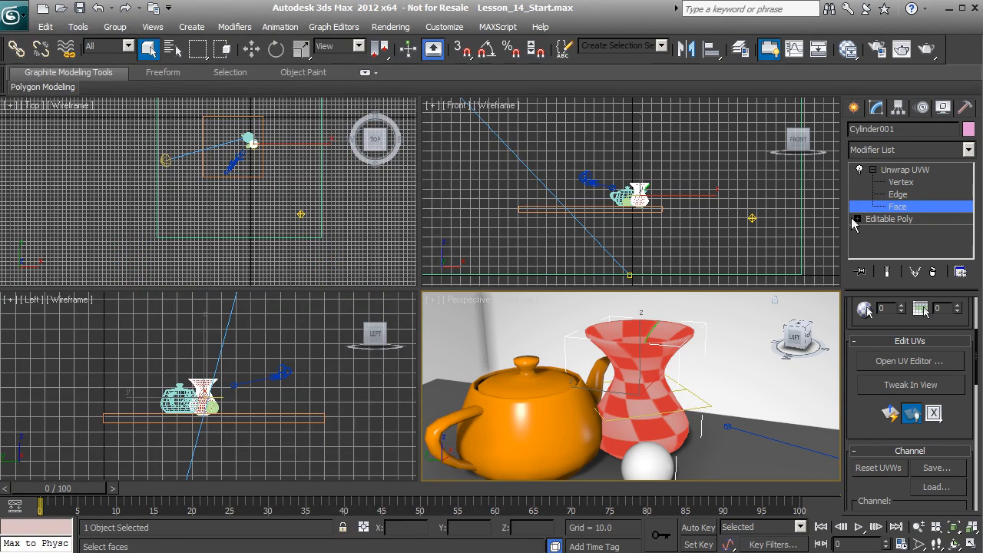
# Apply a cylindrical projection to the selected vase faces and inspect its seam around the vase
pyautogui.moveTo(854, 423); pyautogui.dragTo(859, 232)
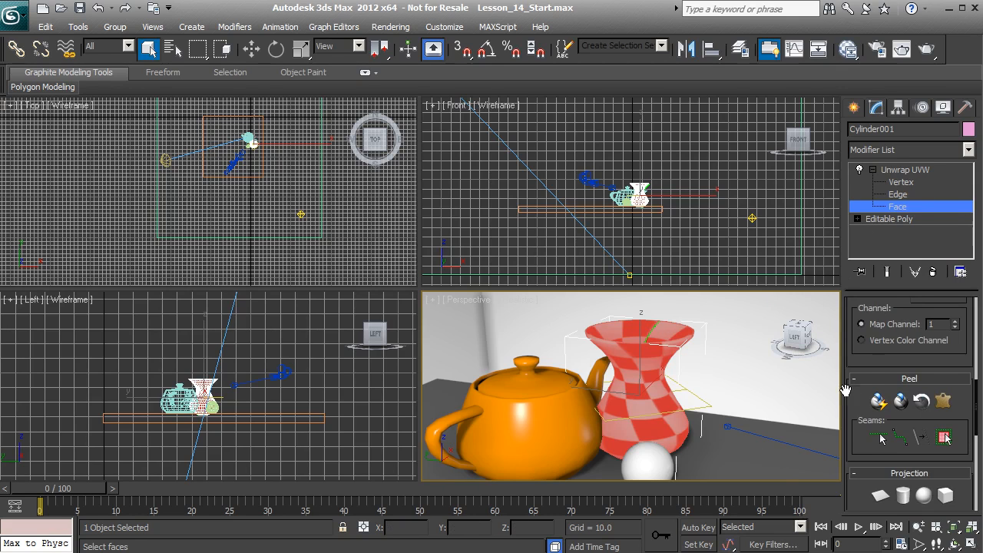
pyautogui.moveTo(861, 364); pyautogui.dragTo(868, 269)
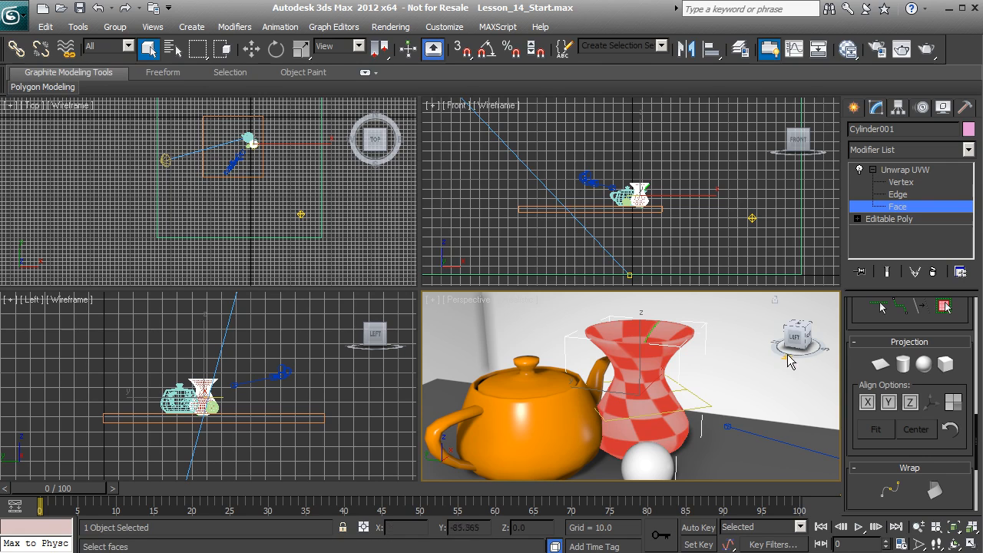
pyautogui.click(903, 366)
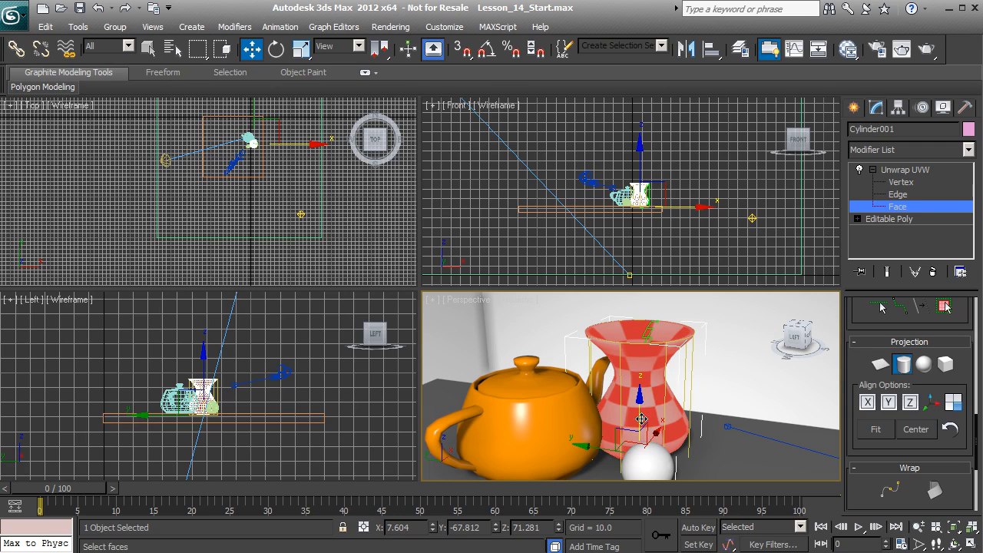
pyautogui.keyDown('alt'); pyautogui.moveTo(713, 410); pyautogui.dragTo(619, 465, button='middle'); pyautogui.keyUp('alt')
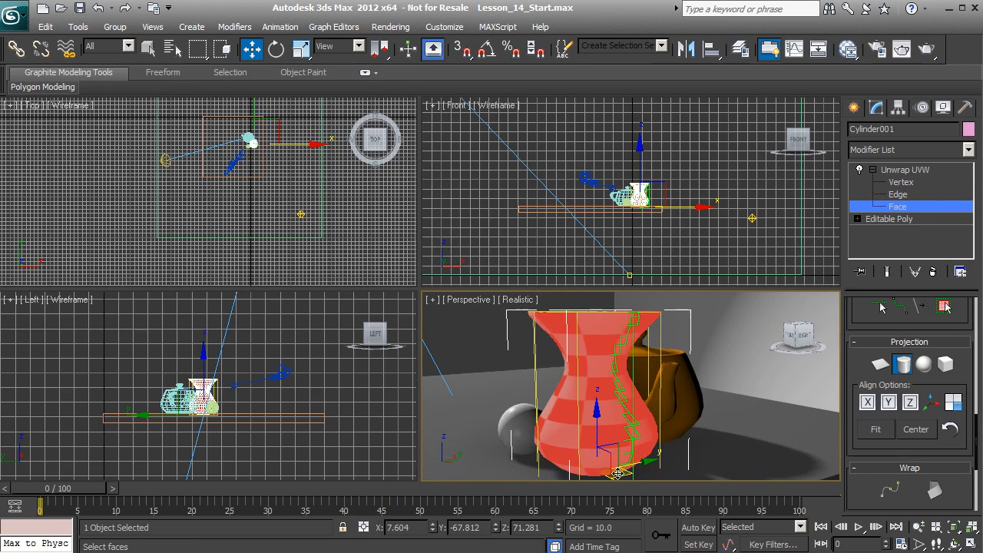
pyautogui.keyDown('alt'); pyautogui.moveTo(611, 321); pyautogui.dragTo(672, 339, button='middle'); pyautogui.keyUp('alt')
# Reopen the UV editor, examine the UV layout produced by the cylindrical projection, and close the editor
pyautogui.moveTo(852, 355); pyautogui.dragTo(893, 490)
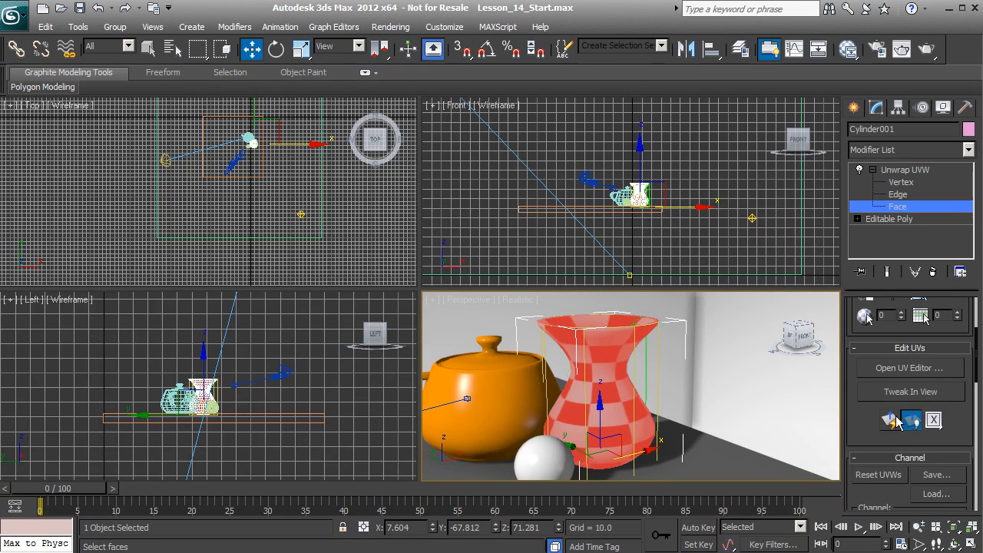
pyautogui.click(901, 369)
pyautogui.moveTo(316, 285); pyautogui.dragTo(281, 282, button='middle')
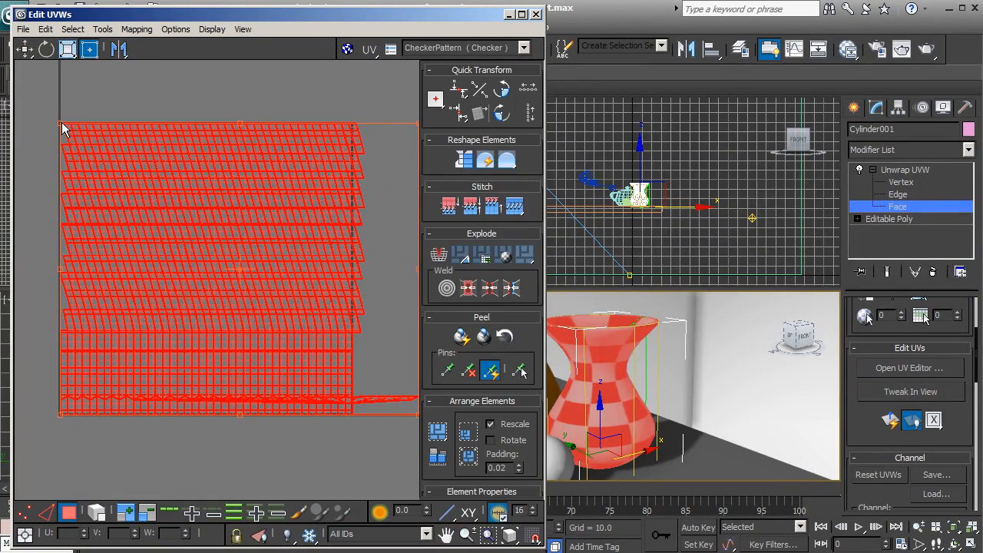
pyautogui.moveTo(297, 348); pyautogui.dragTo(298, 376, button='middle')
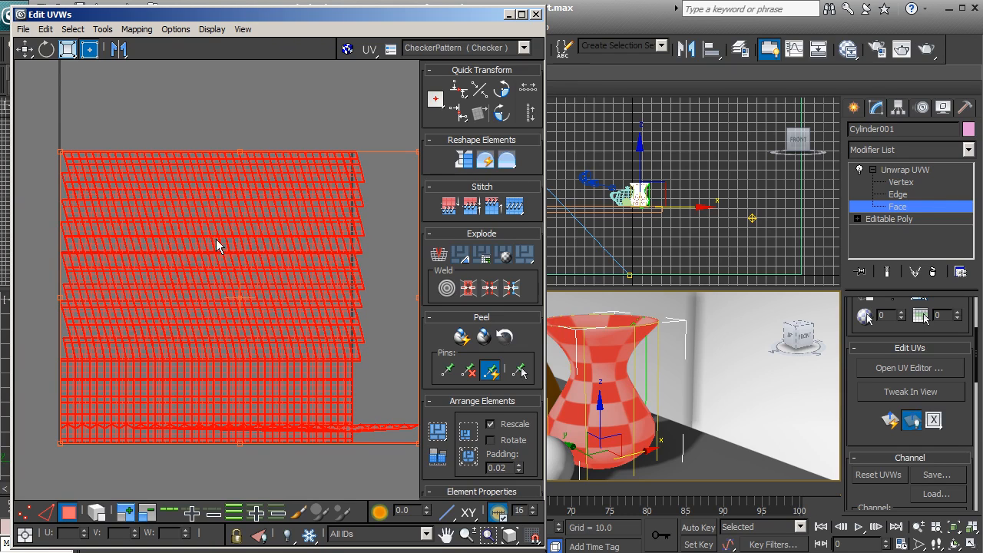
pyautogui.click(536, 16)
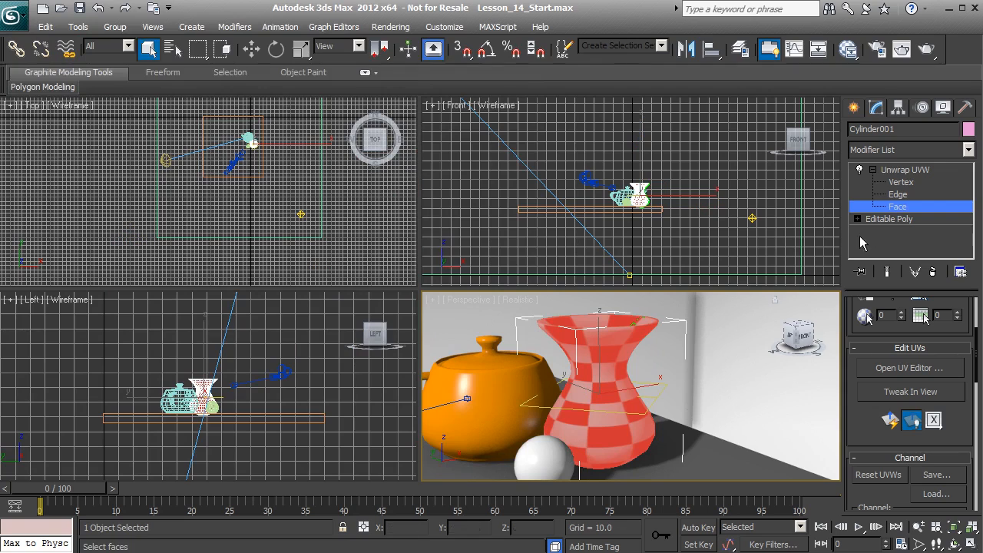
# Leave the modifier's Face level and inspect the checker pattern around the vase
pyautogui.click(895, 207)
pyautogui.click(872, 169)
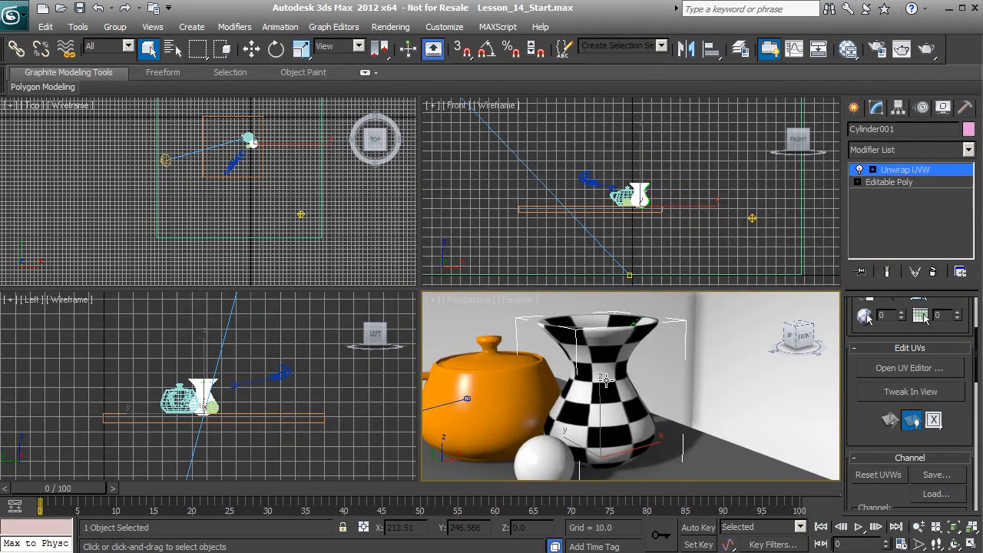
pyautogui.keyDown('alt'); pyautogui.moveTo(558, 374); pyautogui.dragTo(621, 421, button='middle'); pyautogui.keyUp('alt')
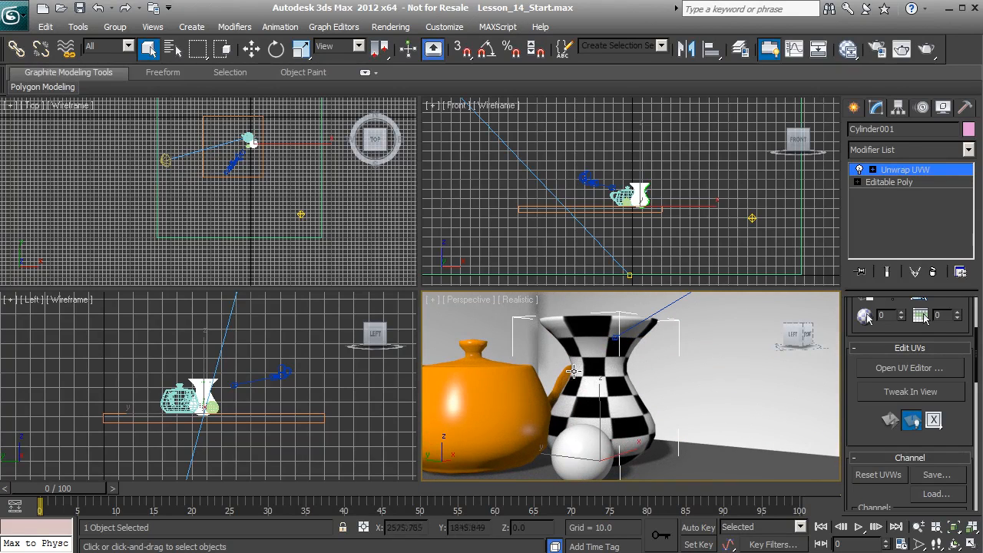
pyautogui.keyDown('alt'); pyautogui.moveTo(590, 379); pyautogui.dragTo(608, 360, button='middle'); pyautogui.keyUp('alt')
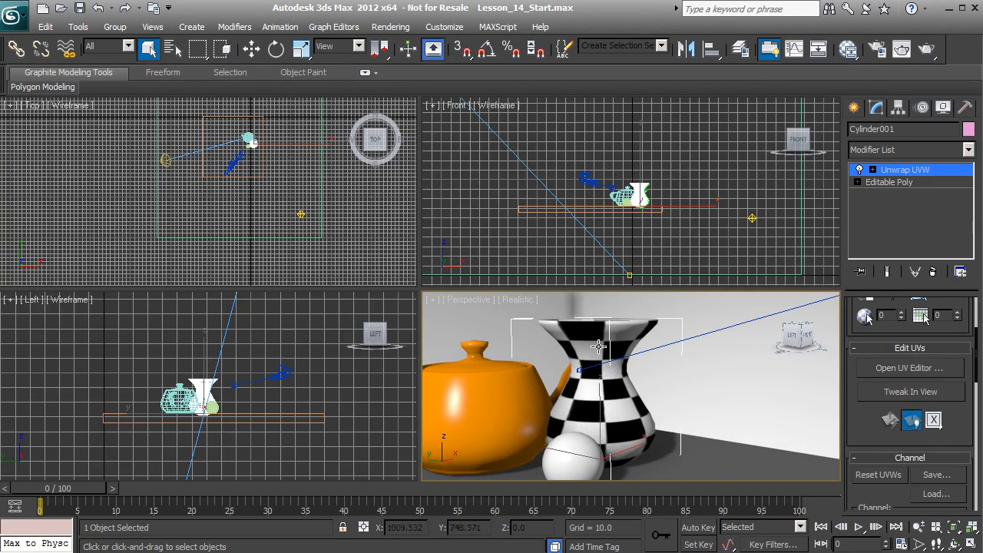
pyautogui.keyDown('alt'); pyautogui.moveTo(610, 448); pyautogui.dragTo(684, 424, button='middle'); pyautogui.keyUp('alt')
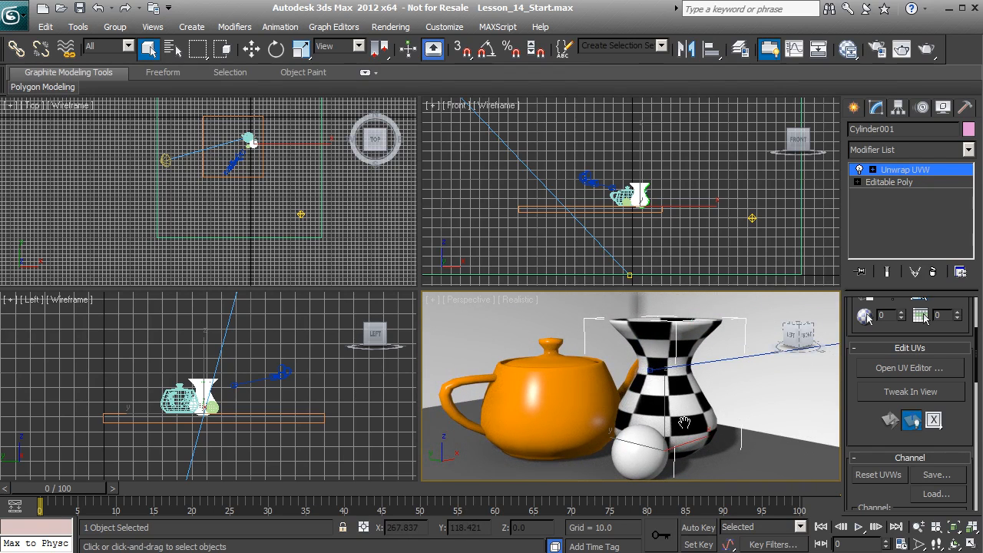